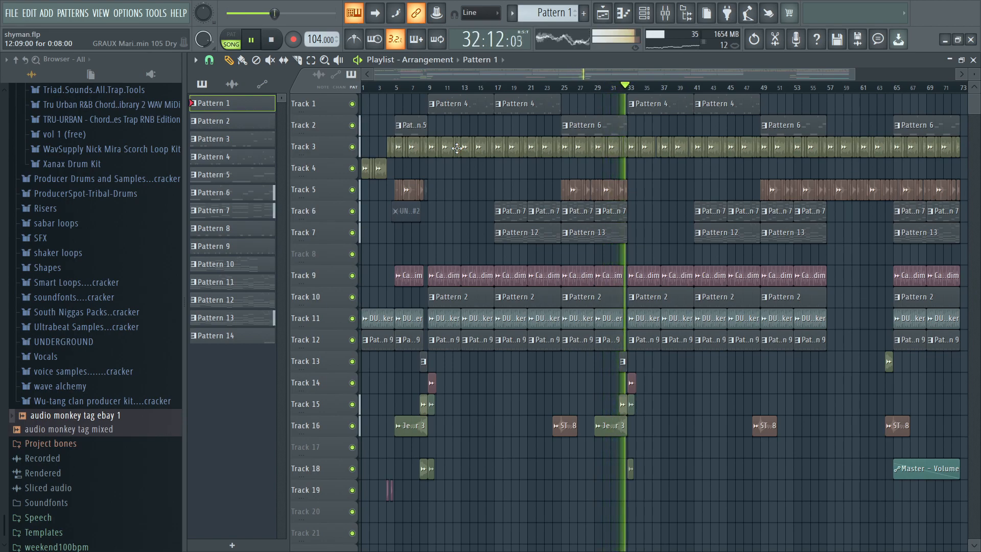
Stop the song playback and examine the opening bars of the playlist arrangement
key(space)
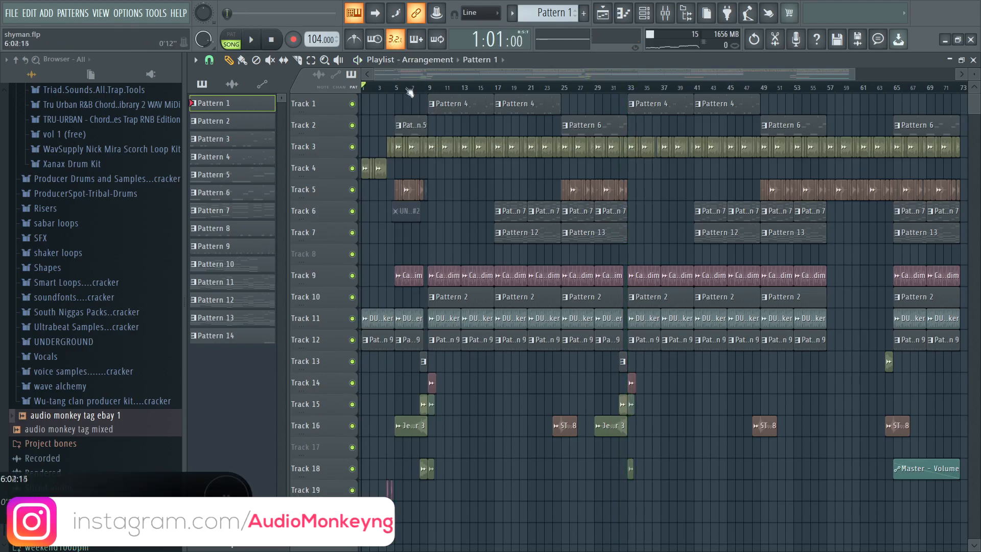
scroll(410, 89, up, 3)
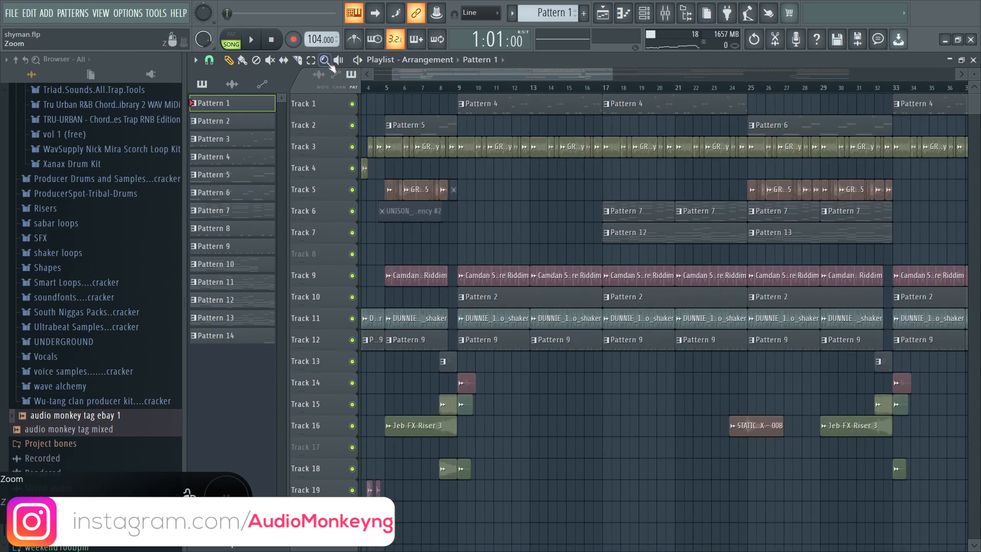
click(428, 115)
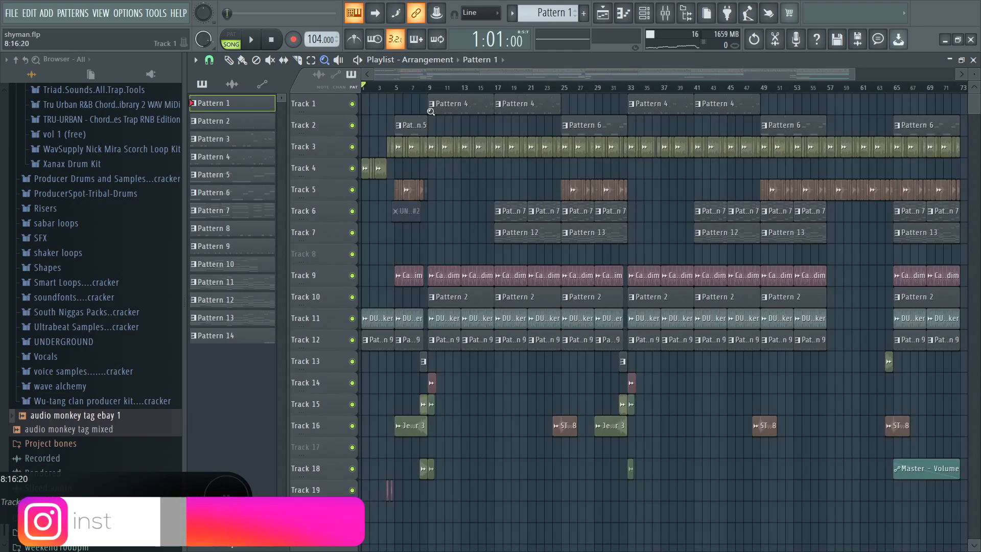
key(p)
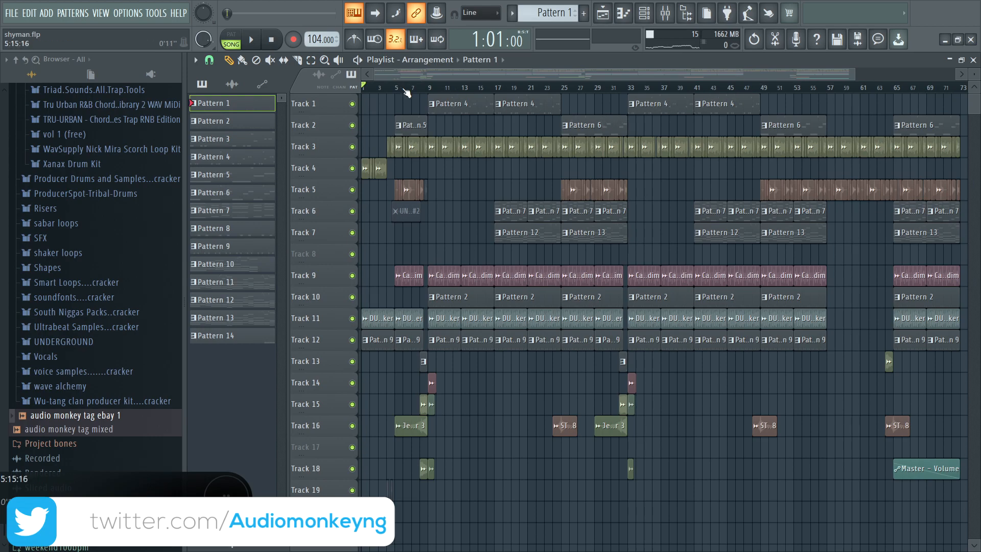
scroll(406, 92, up, 4)
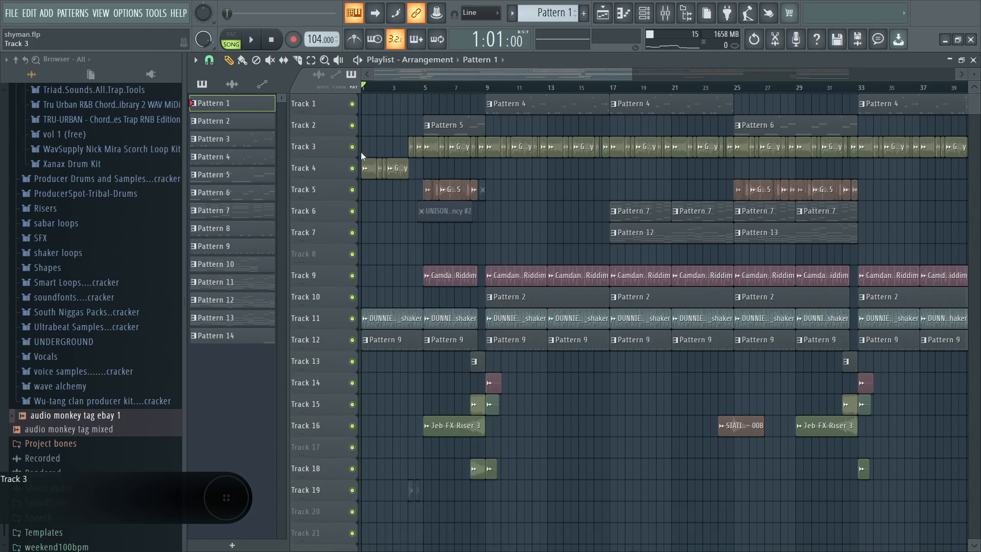
drag(325, 62, 280, 265)
right_click(449, 225)
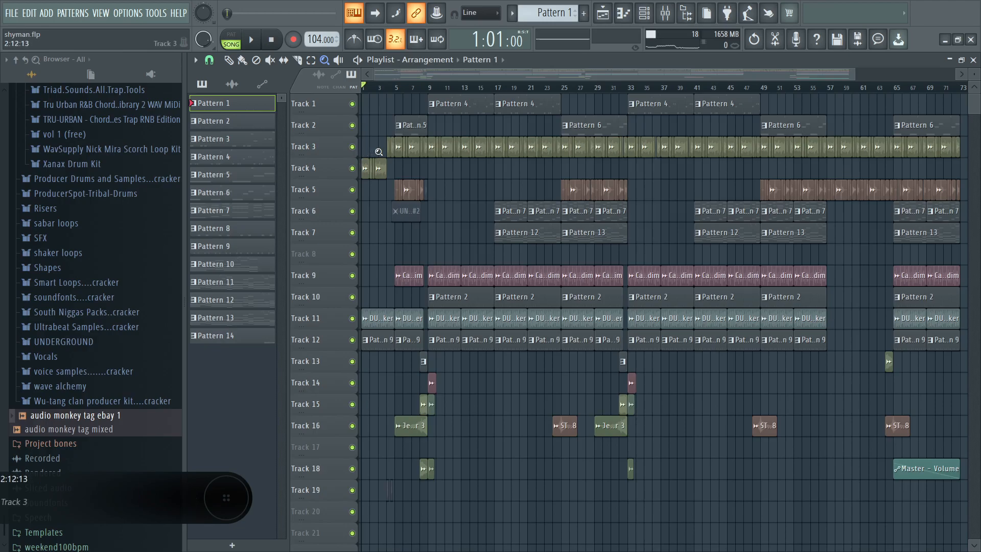
Solo Track 4 and play its GRAUX Maria 01 Emin 105 Dry clips from the start of the song
right_click(352, 168)
drag(387, 164, 324, 197)
key(space)
right_click(467, 151)
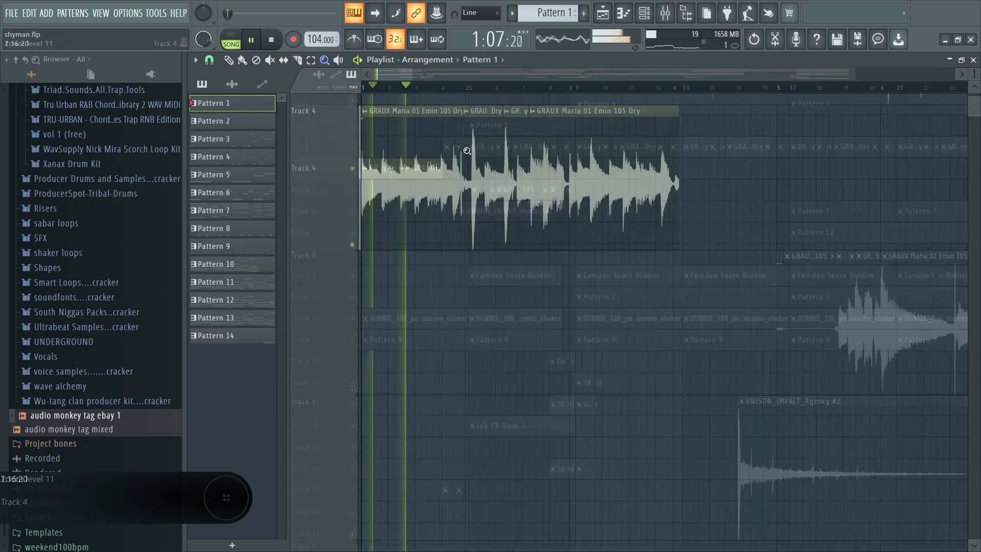
Unmute Track 3 and move all the Track 4 clips up onto Track 3
click(353, 147)
drag(505, 125, 268, 321)
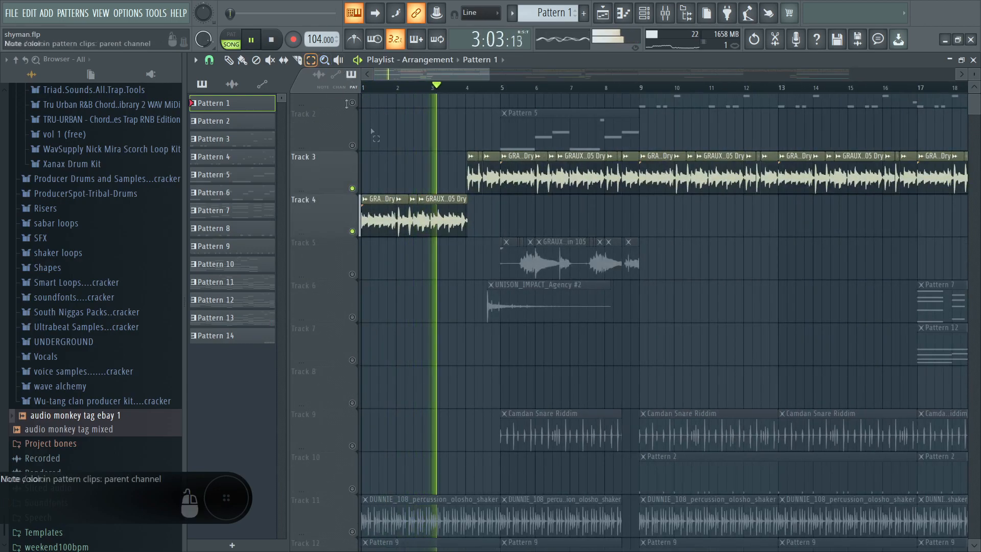
click(344, 210)
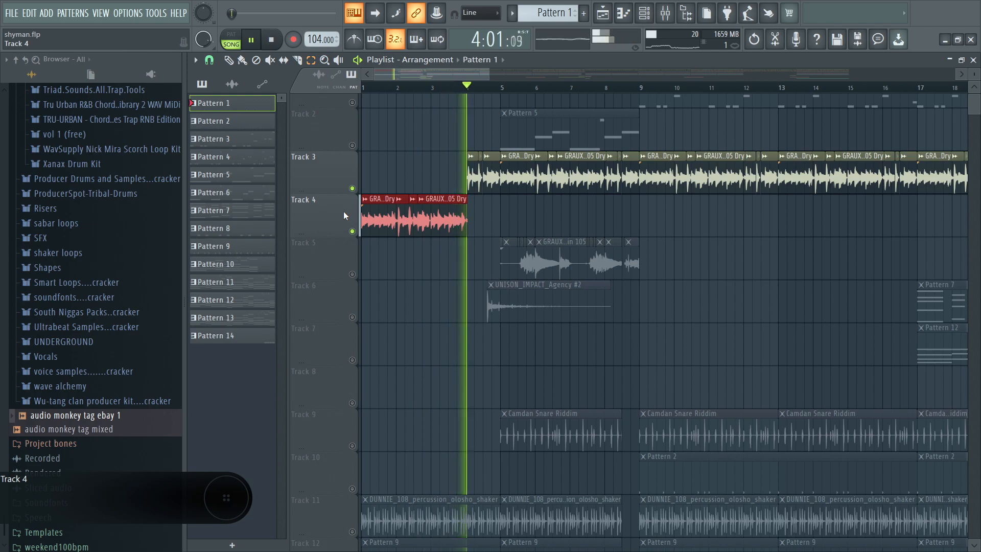
key(shift+Up)
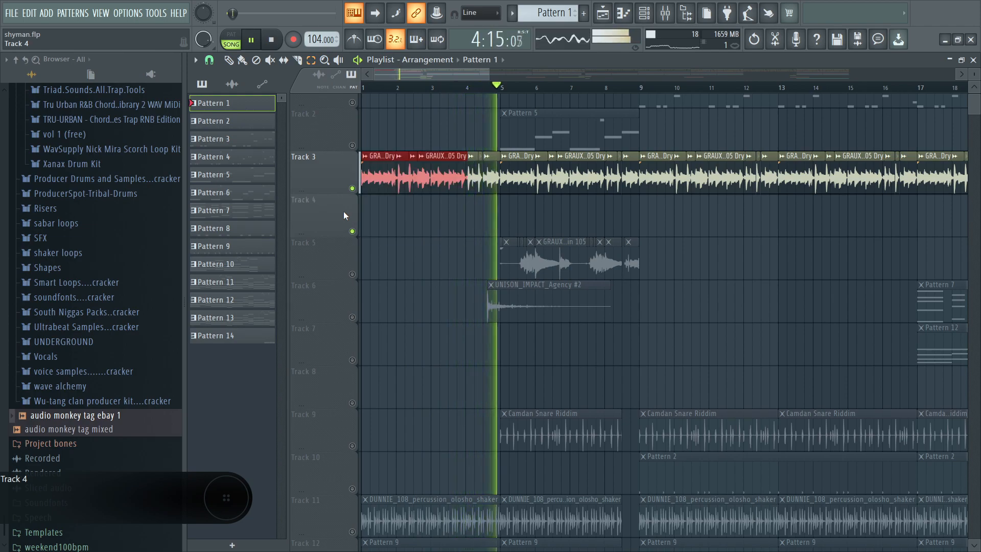
Stop playback and examine the waveforms and cut points of the GRAUX Maria 01 clips on Track 3
click(324, 61)
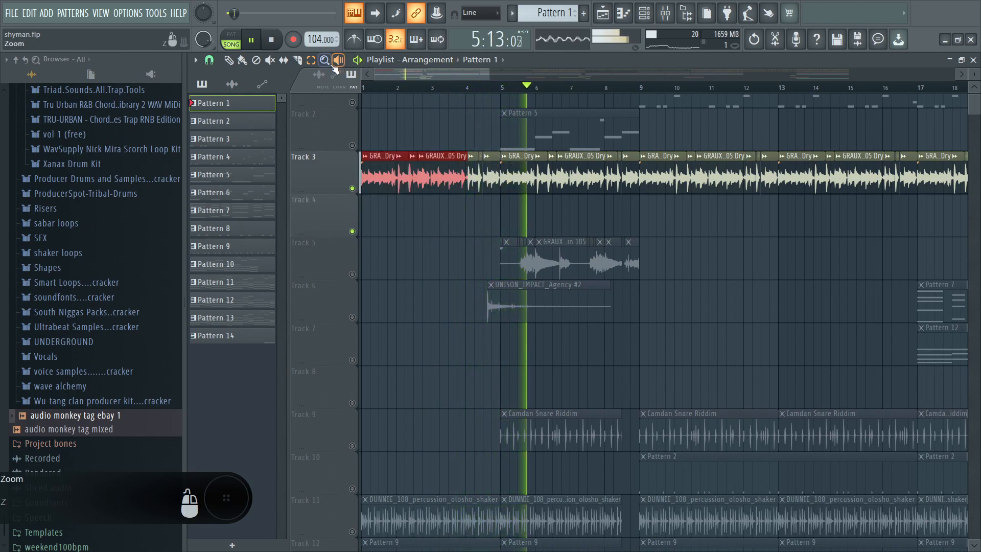
click(329, 63)
right_click(516, 147)
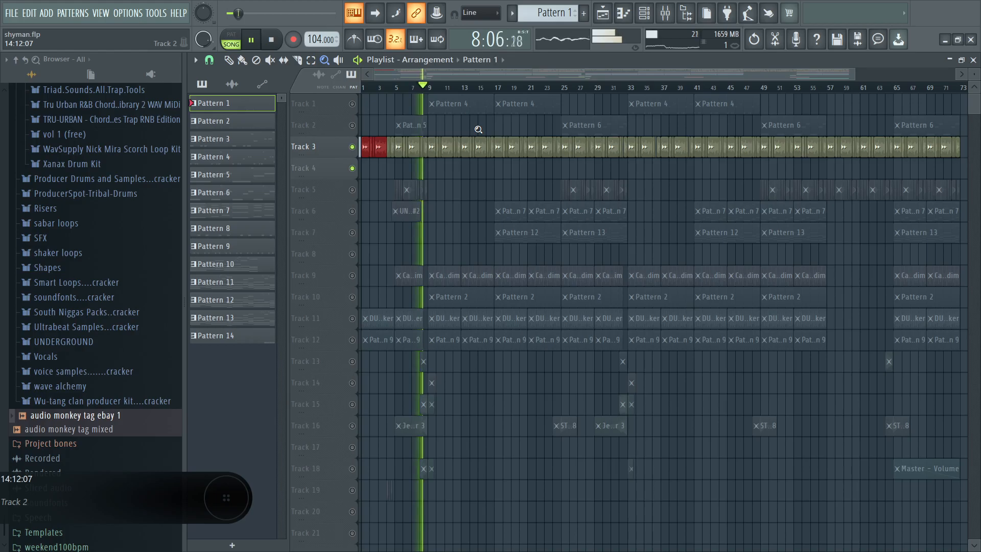
drag(477, 130, 328, 248)
key(space)
drag(452, 200, 558, 283)
drag(445, 241, 642, 337)
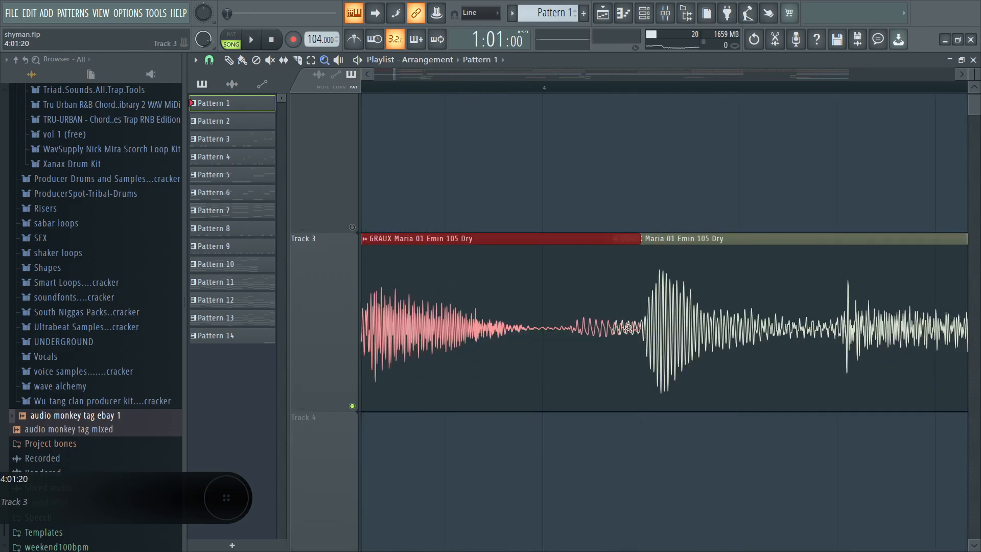
right_click(628, 327)
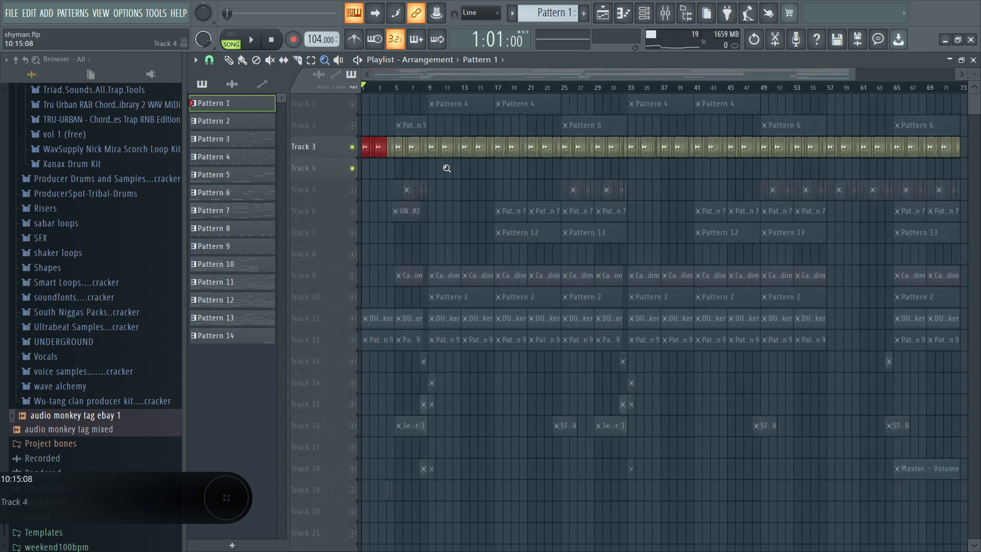
drag(415, 139, 370, 179)
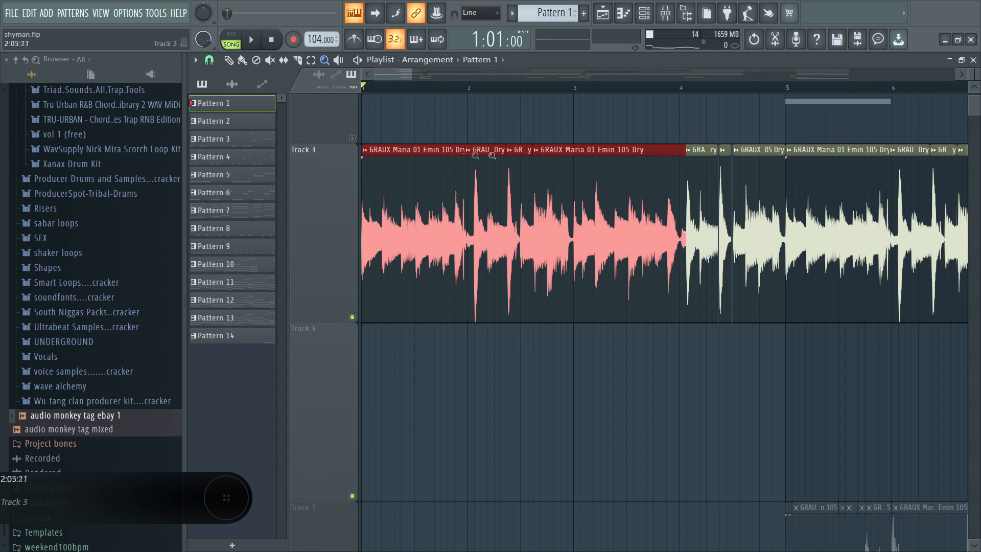
right_click(461, 250)
drag(464, 116, 360, 297)
right_click(464, 210)
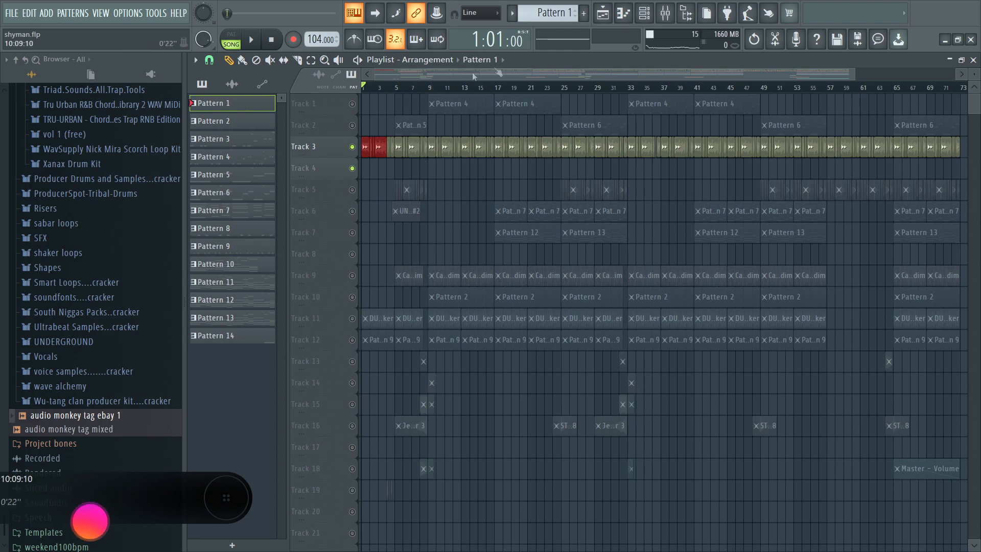
Unmute the shaker loop on Track 11 and play it together with Track 3 from the start
click(352, 320)
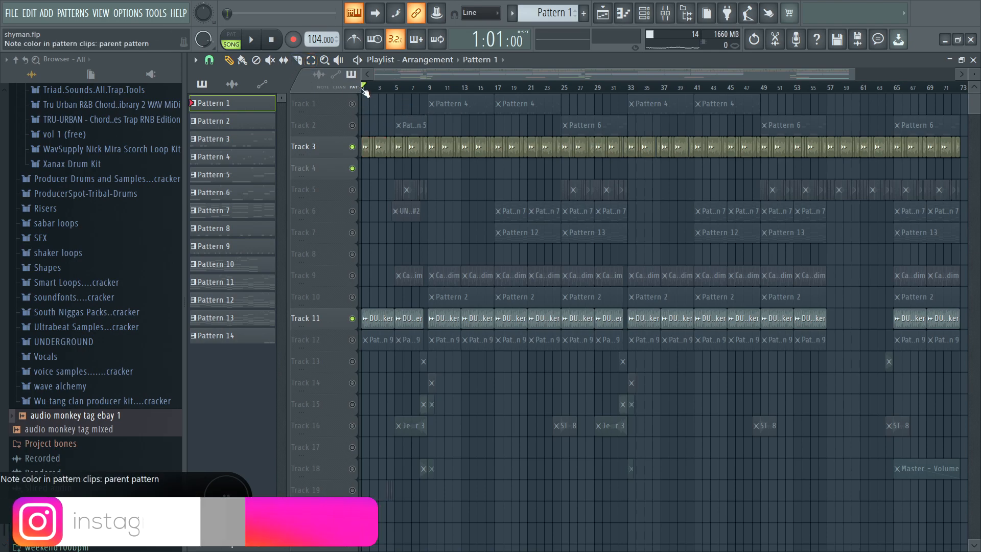
key(space)
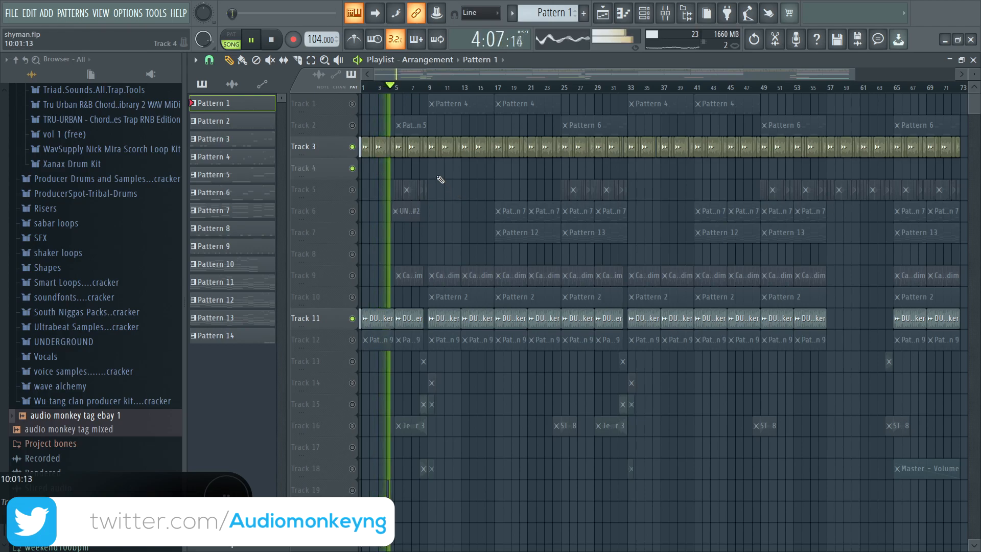
key(space)
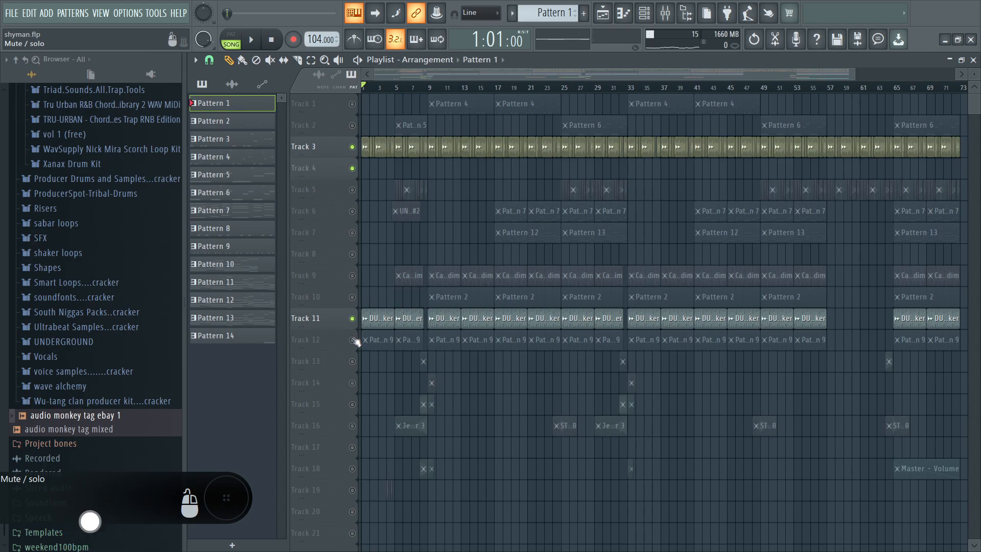
Unmute Track 12 with the Pattern 9 clips and play it together with Tracks 3 and 11
scroll(379, 82, up, 3)
scroll(385, 88, up, 6)
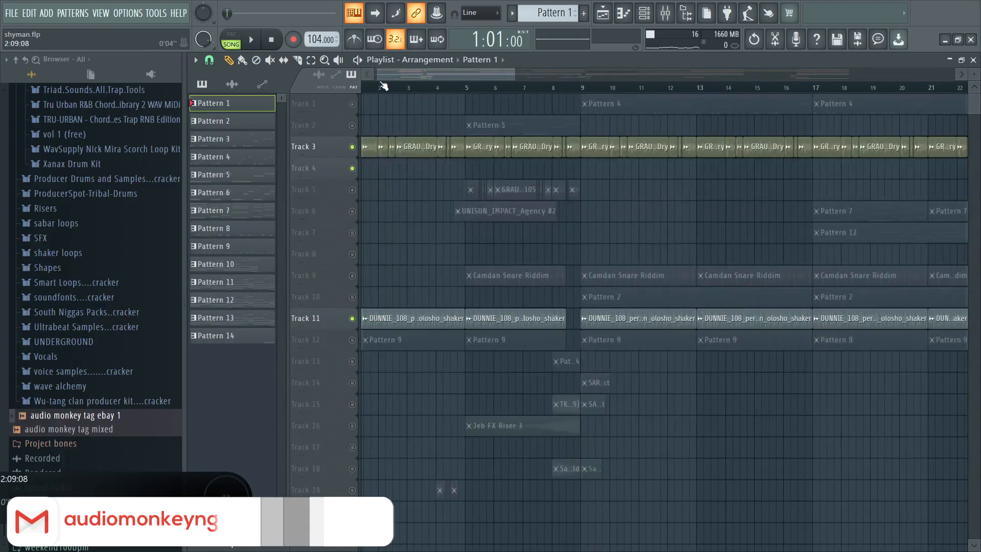
scroll(390, 91, down, 5)
scroll(383, 96, down, 3)
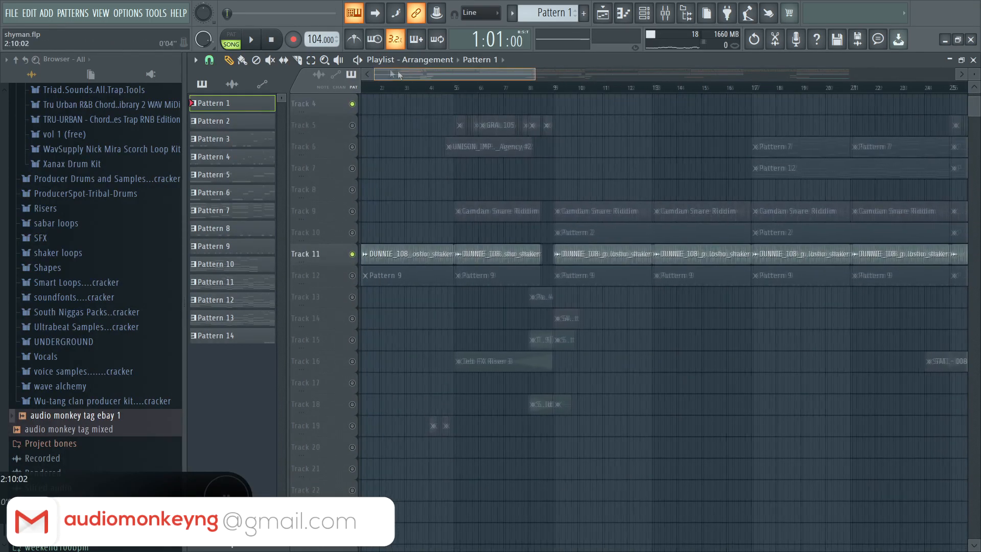
click(360, 281)
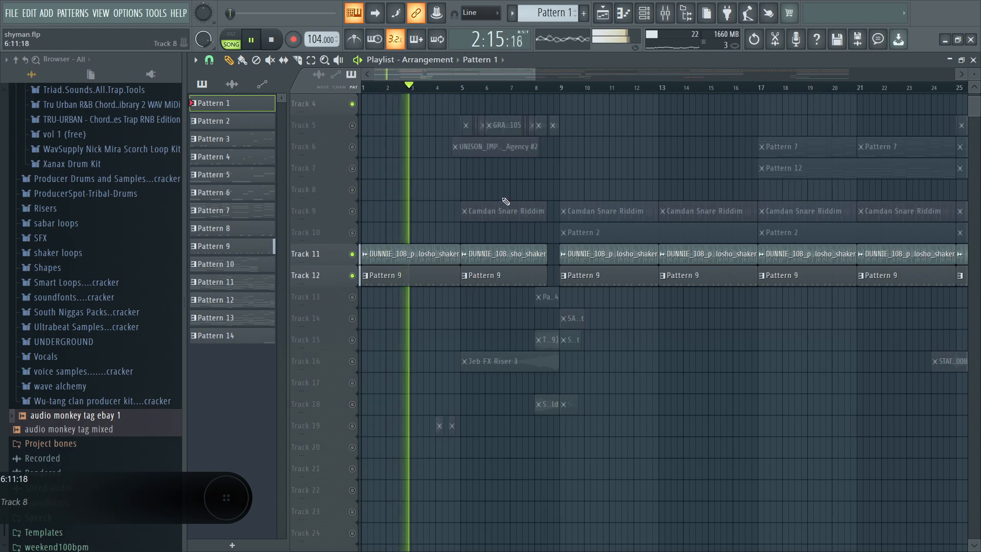
scroll(505, 201, up, 3)
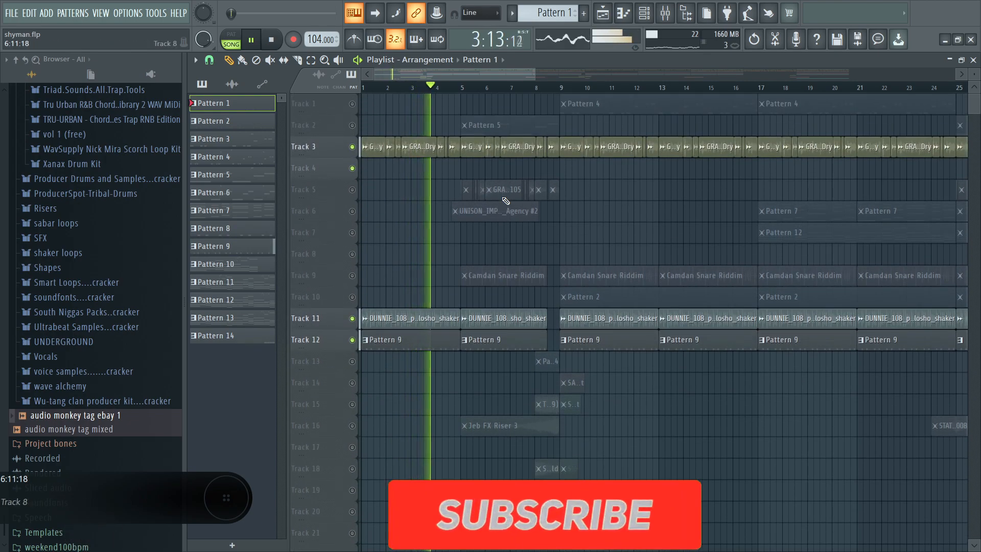
Stop playback and view the sample settings of the Track 11 shaker clip and the Track 3 GRAUX Maria 01 clip
click(419, 318)
key(space)
double_click(418, 318)
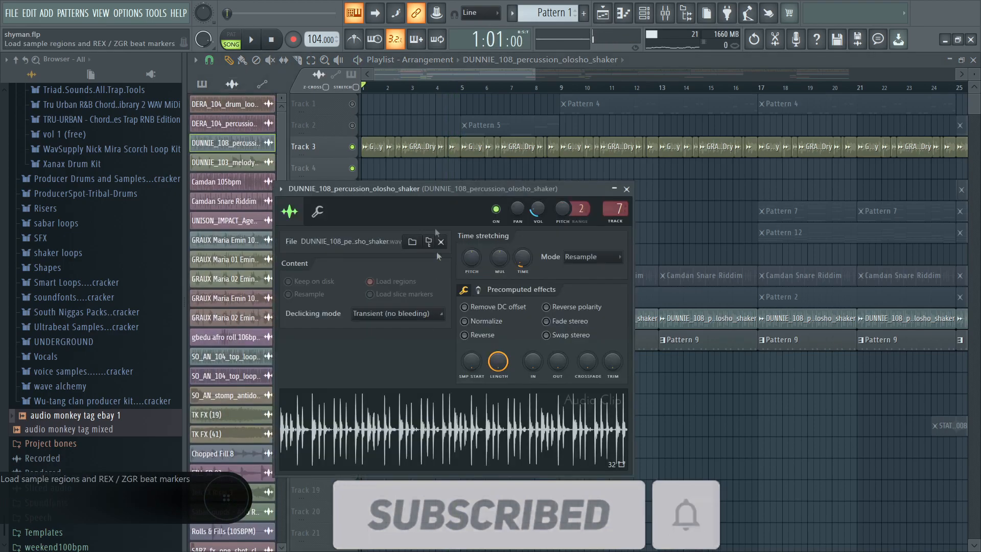
double_click(417, 154)
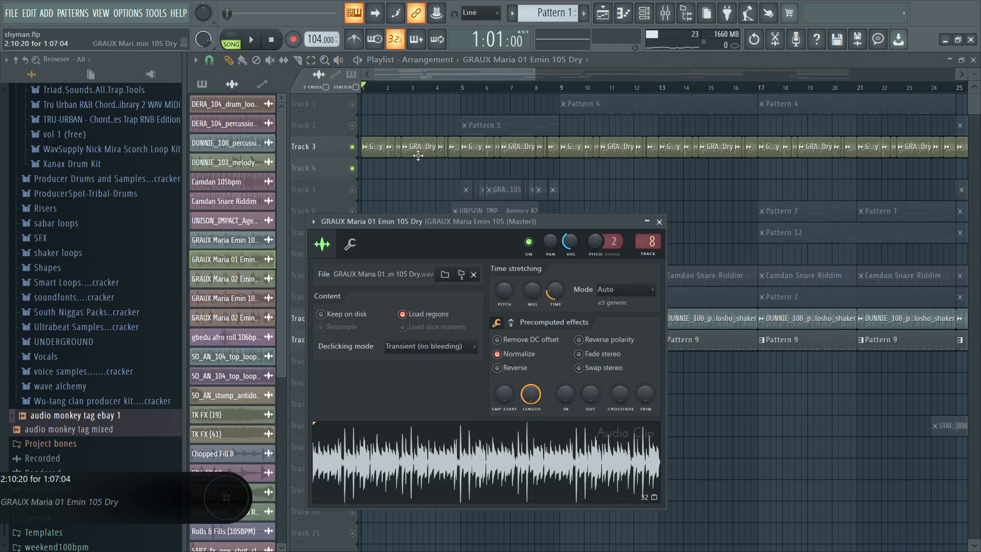
Solo Track 3, play it briefly and show the mixer with the insert of the GRAUX Maria 01 clip
right_click(353, 148)
key(space)
double_click(430, 139)
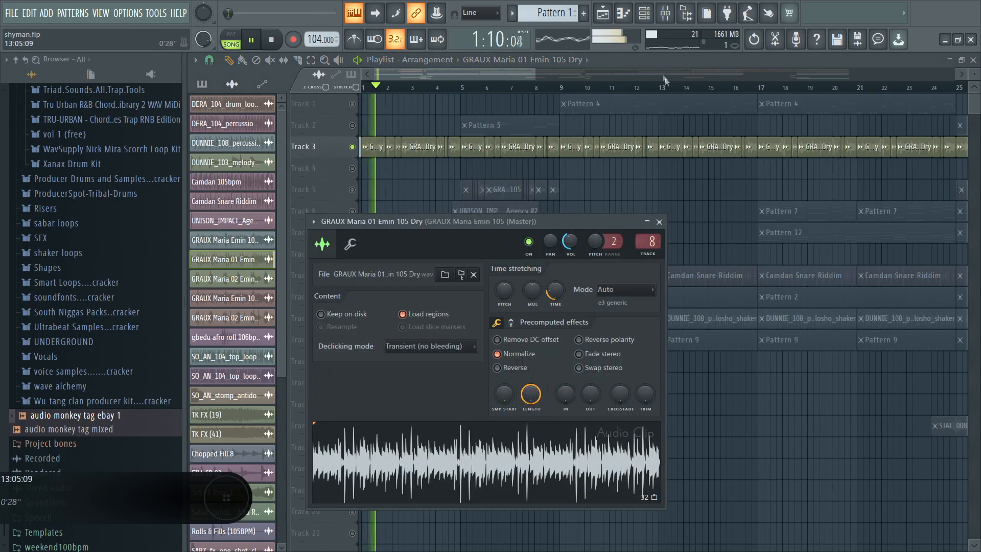
click(665, 12)
key(space)
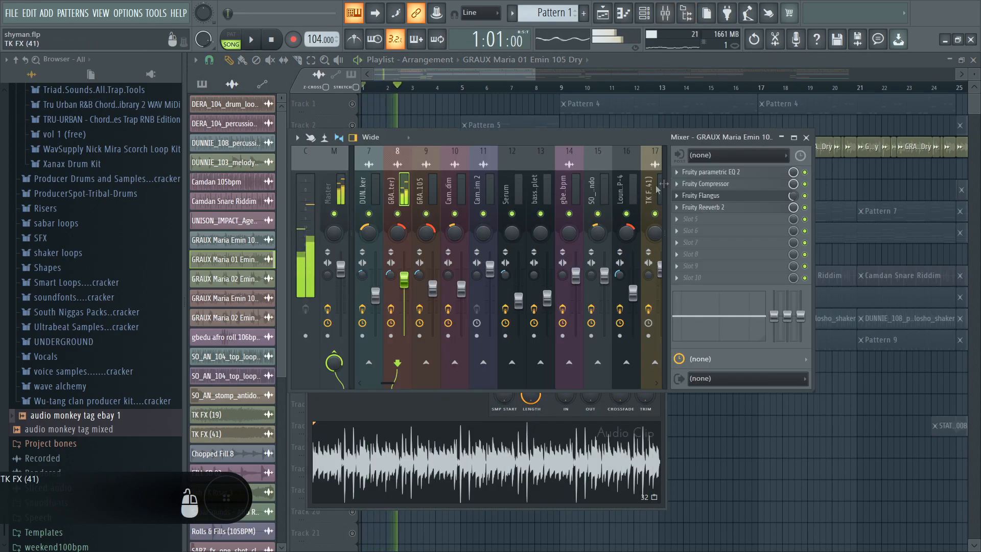
View the Fruity parametric EQ 2 curve on the GRAUX Maria insert while playing Track 3, then close the equalizer
click(707, 173)
key(space)
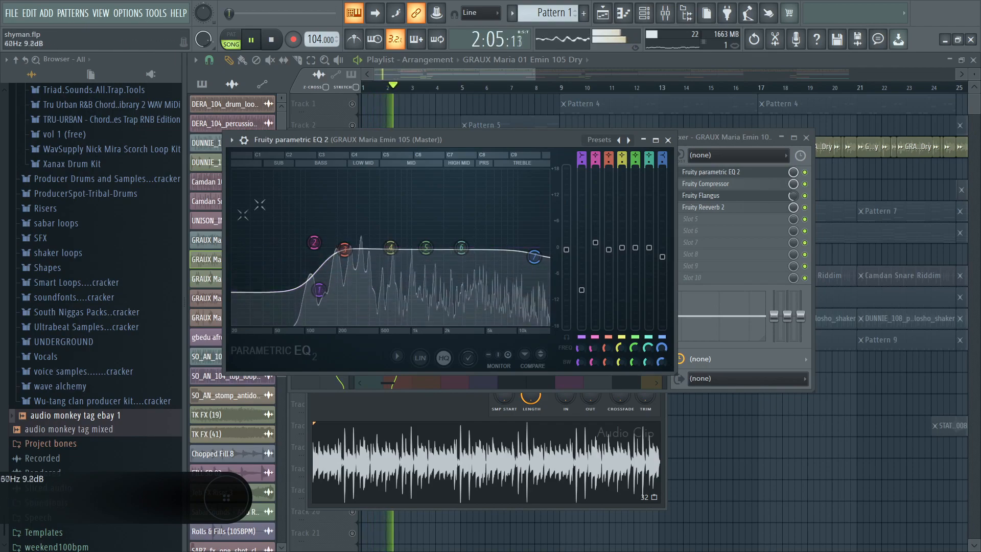
key(space)
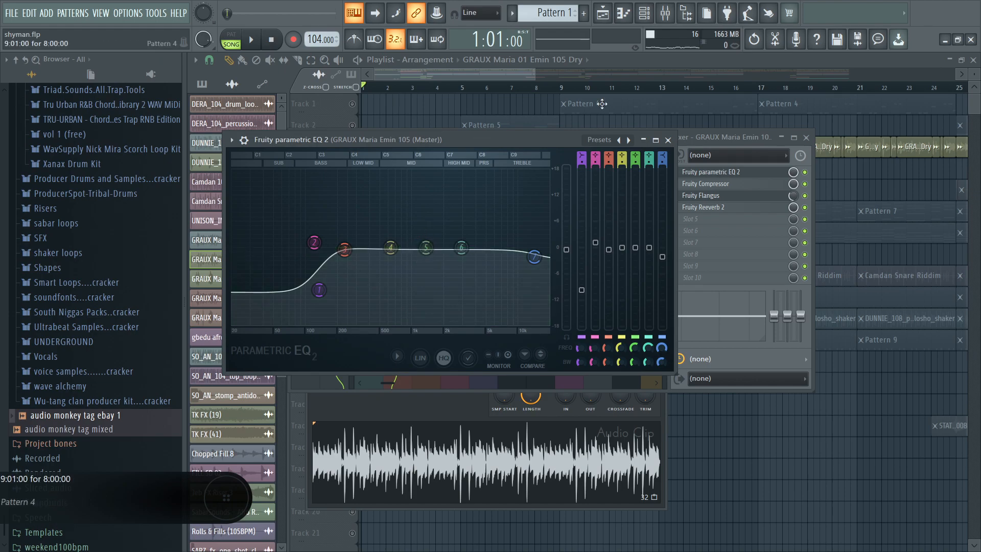
click(668, 141)
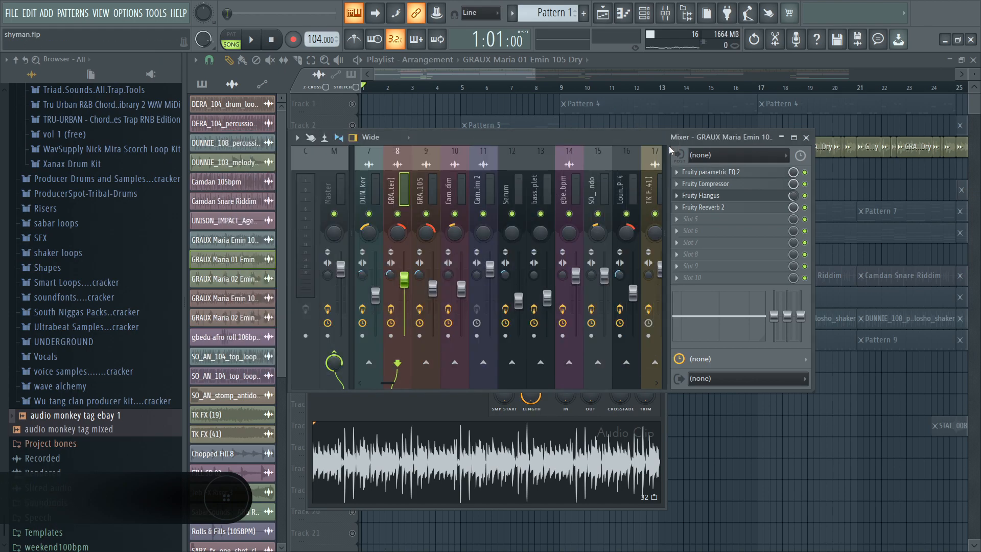
click(707, 171)
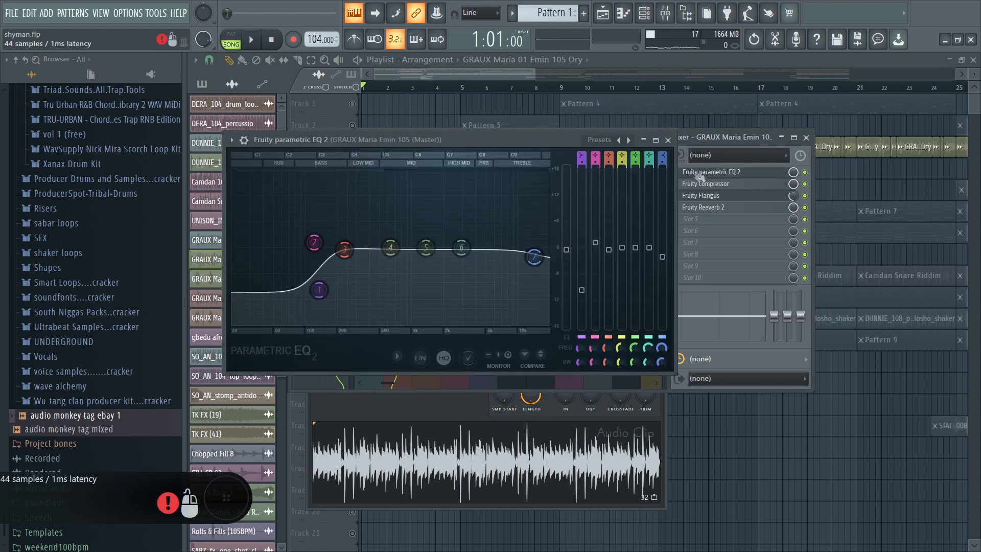
click(668, 140)
View the insert's Fruity Compressor, Fruity Flangus and Fruity Reeverb 2 settings, then return to the playlist
click(705, 183)
click(724, 196)
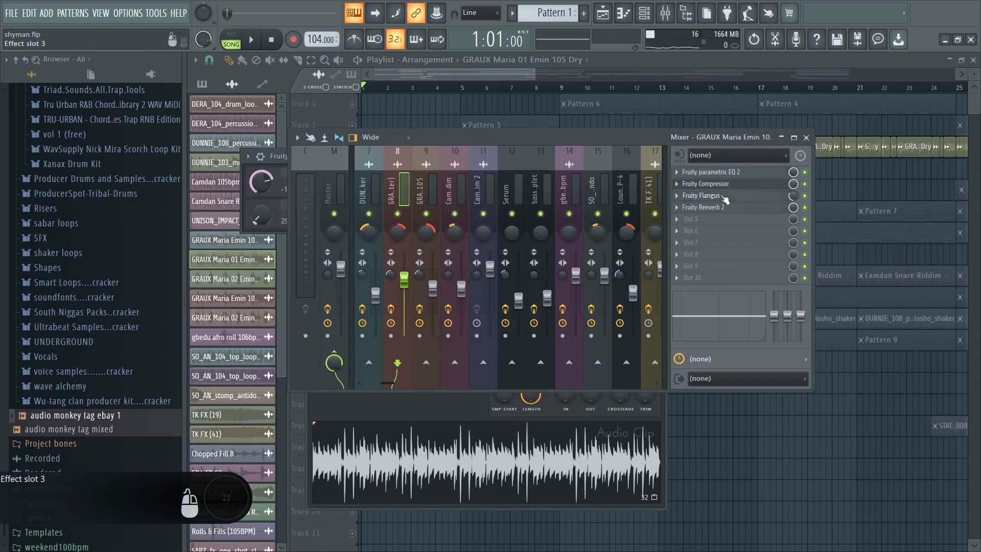
click(725, 199)
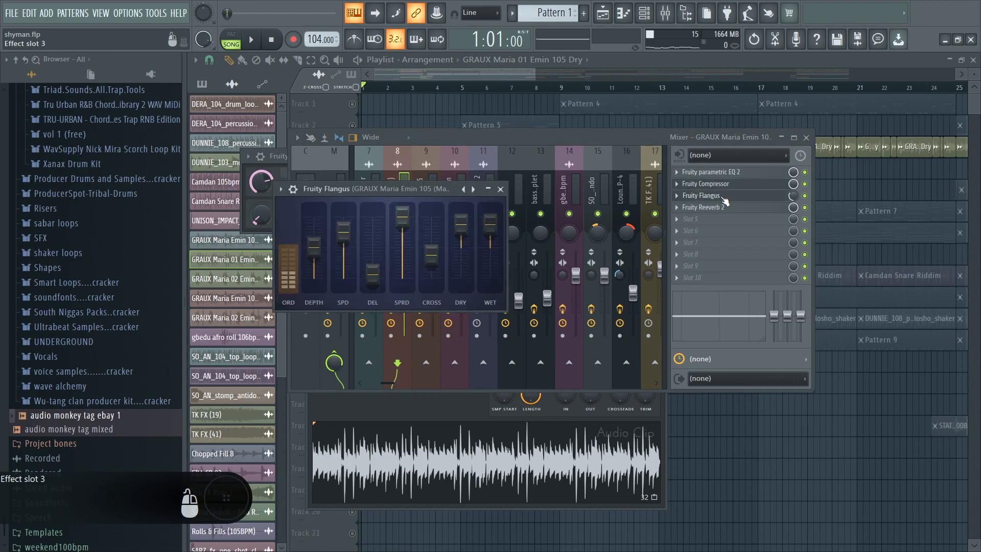
click(745, 208)
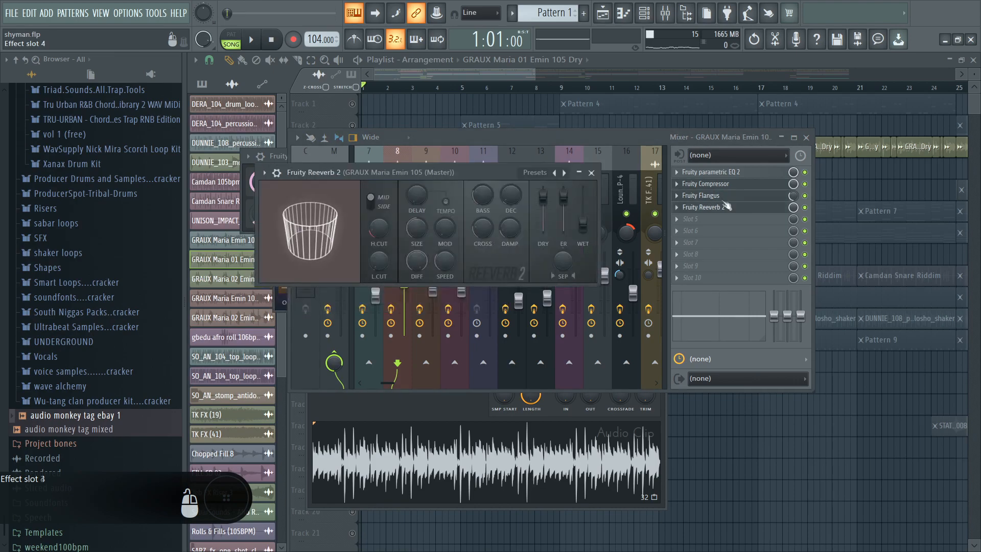
click(466, 129)
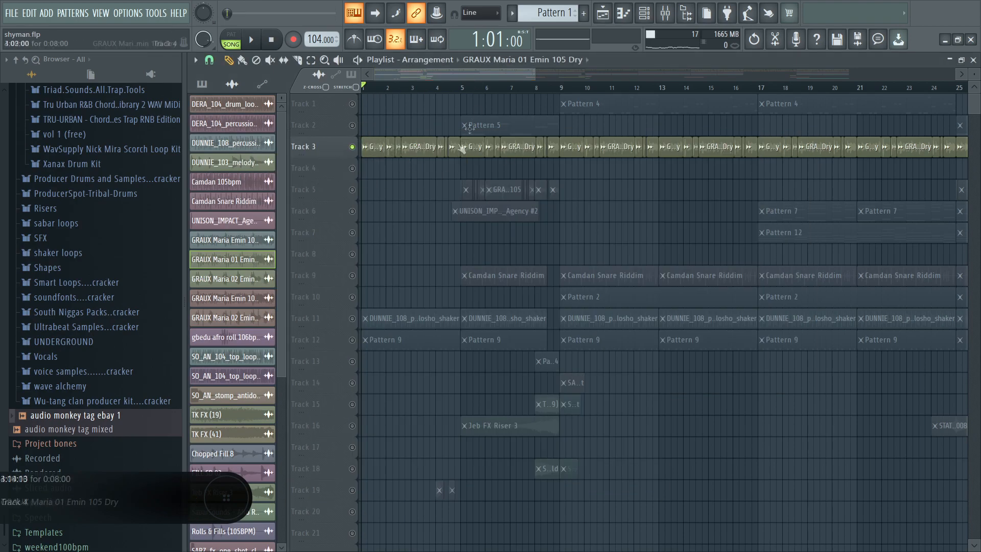
Unmute Track 11, start playback and show the sample settings and mixer insert of its DUNNIE_108_percussion_olosho_shaker clip
click(353, 319)
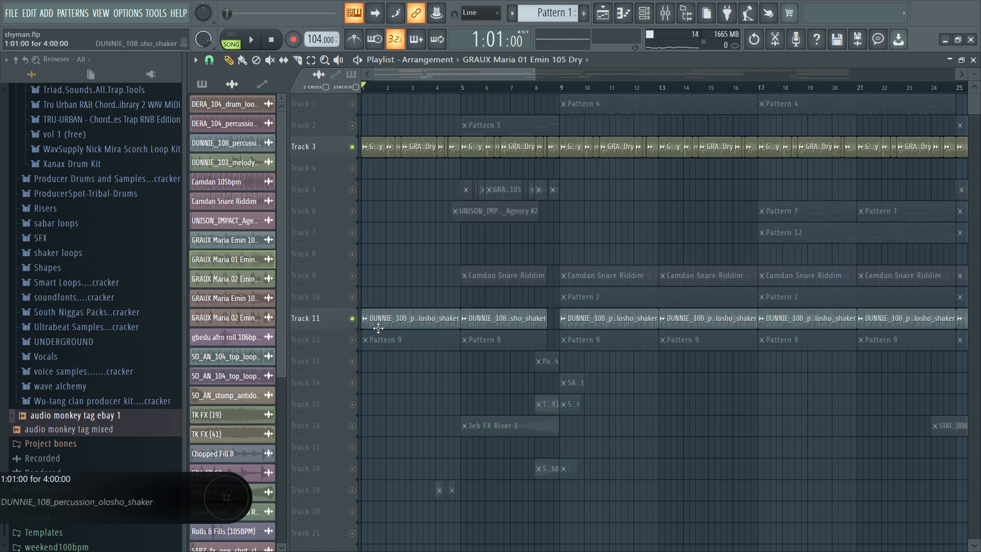
key(space)
double_click(374, 325)
click(665, 13)
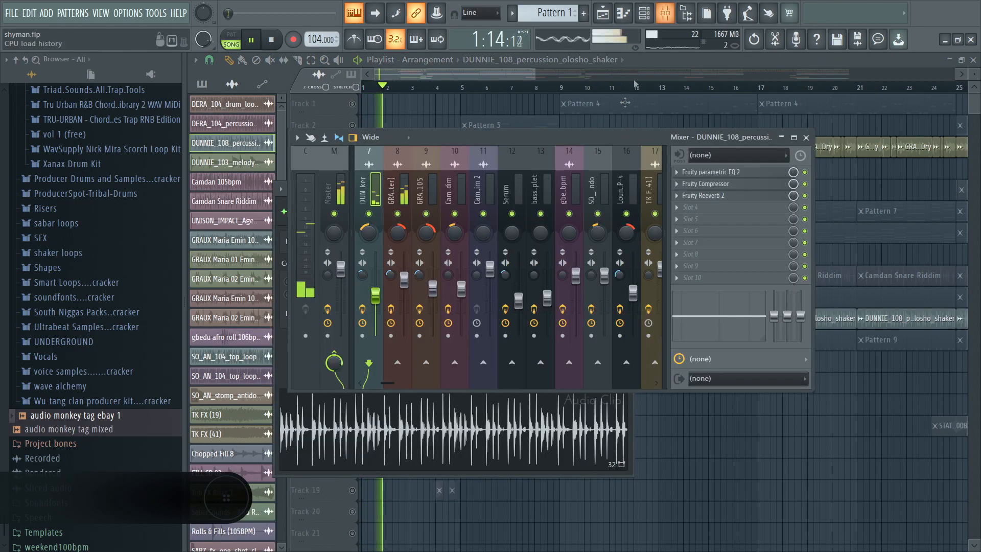
View the shaker insert's Fruity parametric EQ 2 curve, stop playback, and close the equalizer, sample settings and mixer
click(715, 173)
key(space)
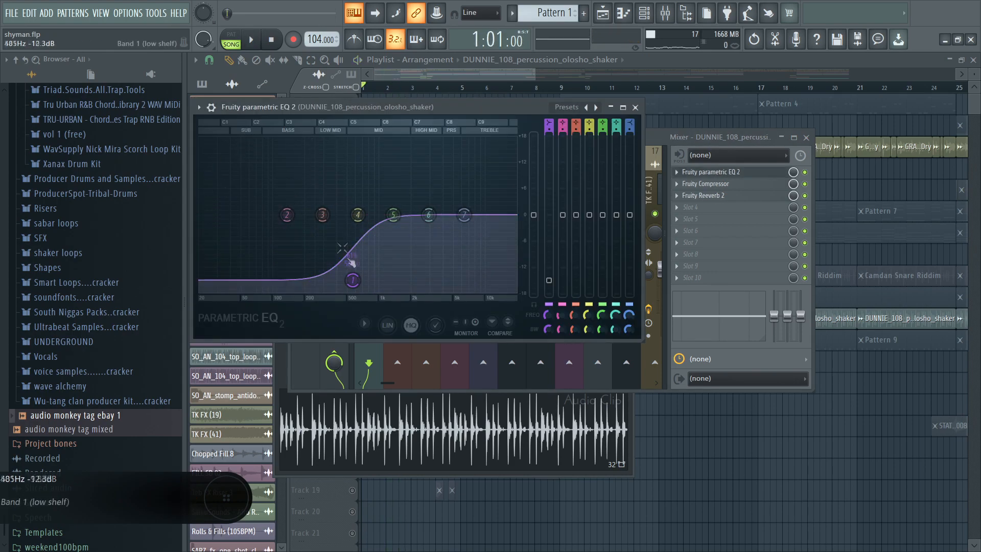
click(635, 108)
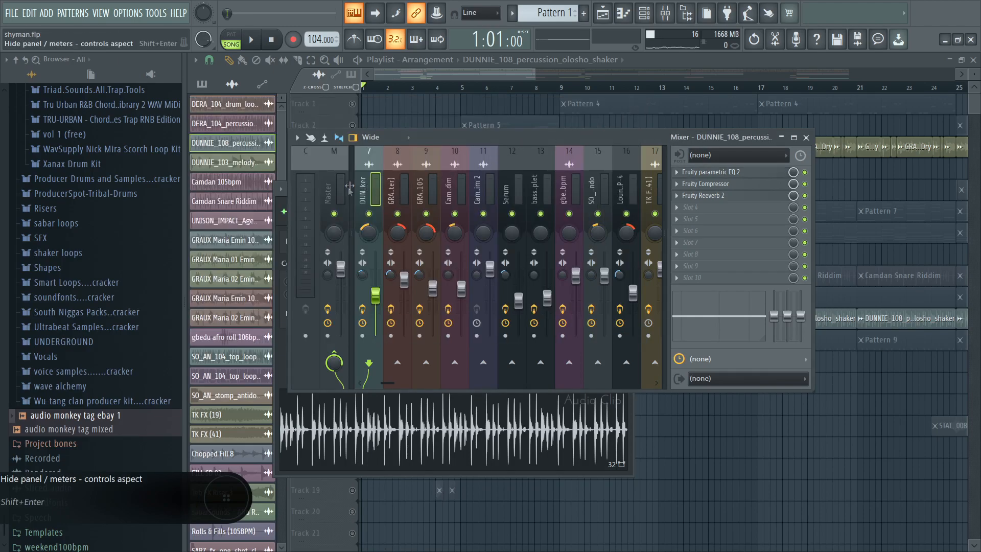
click(281, 209)
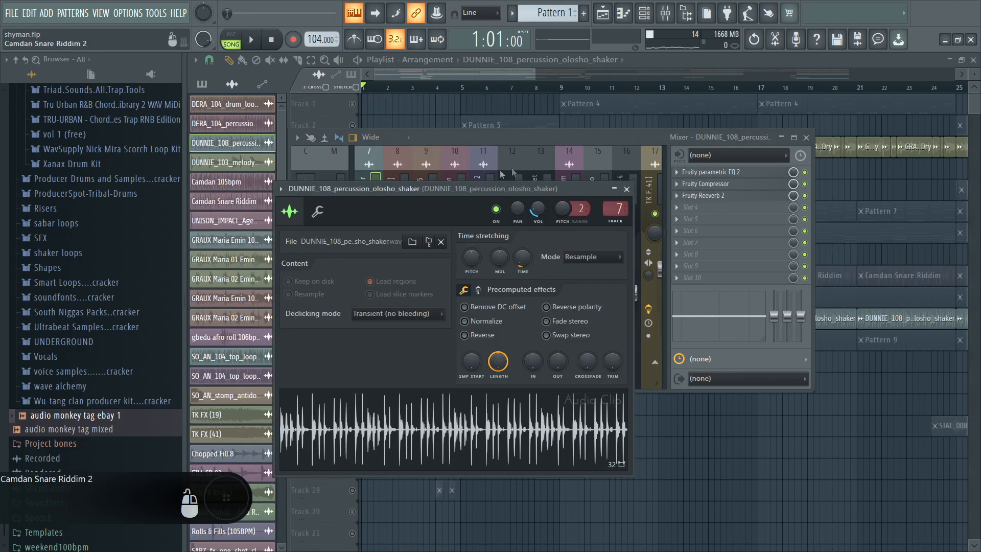
click(626, 190)
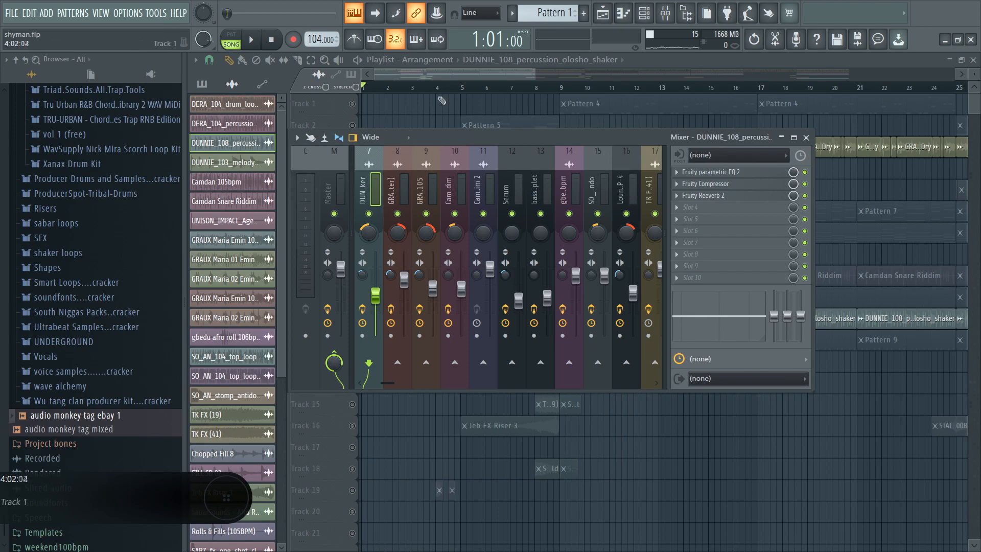
key(F9)
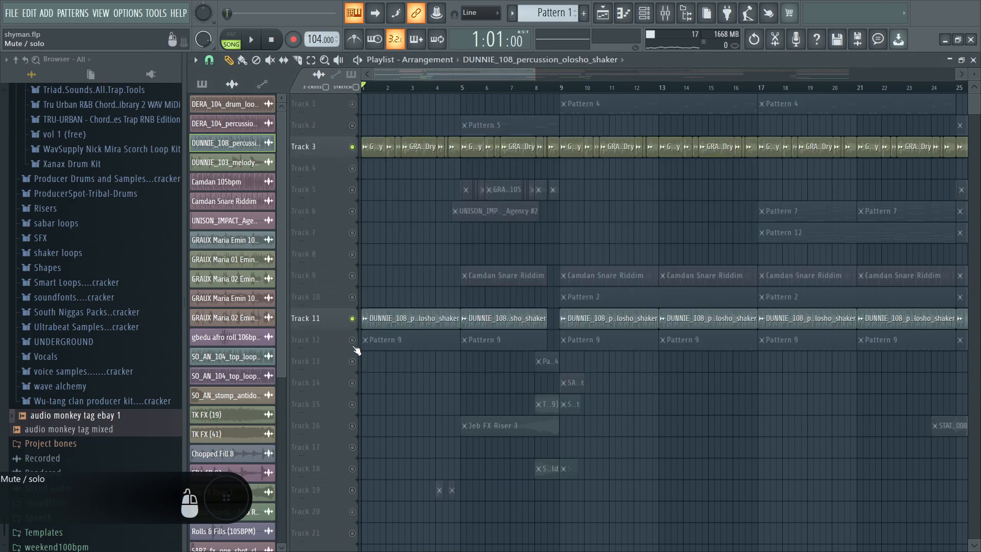
Unmute Track 12, view Pattern 9's notes, and show the SO_AN_palos_damages_profundo channel settings and mixer insert
double_click(368, 341)
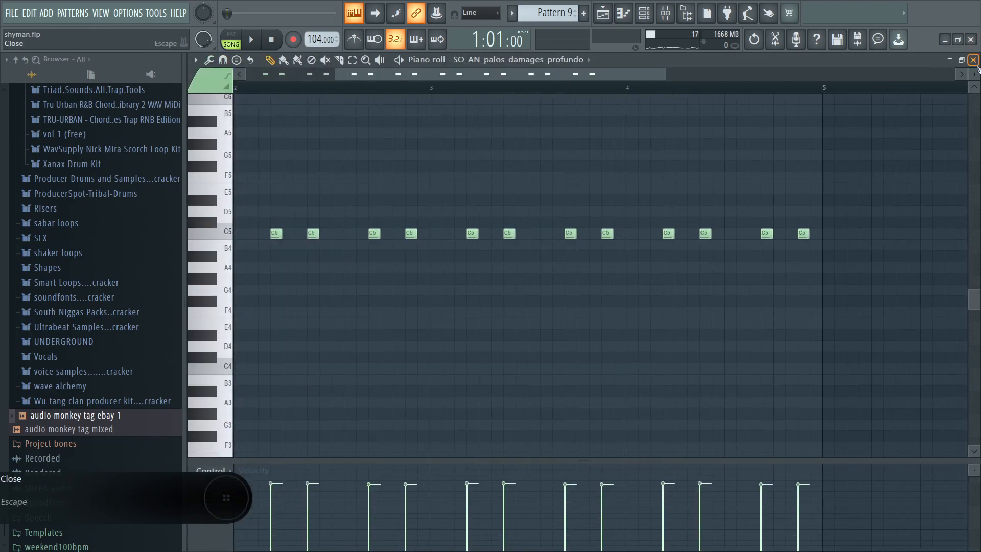
click(973, 60)
click(468, 312)
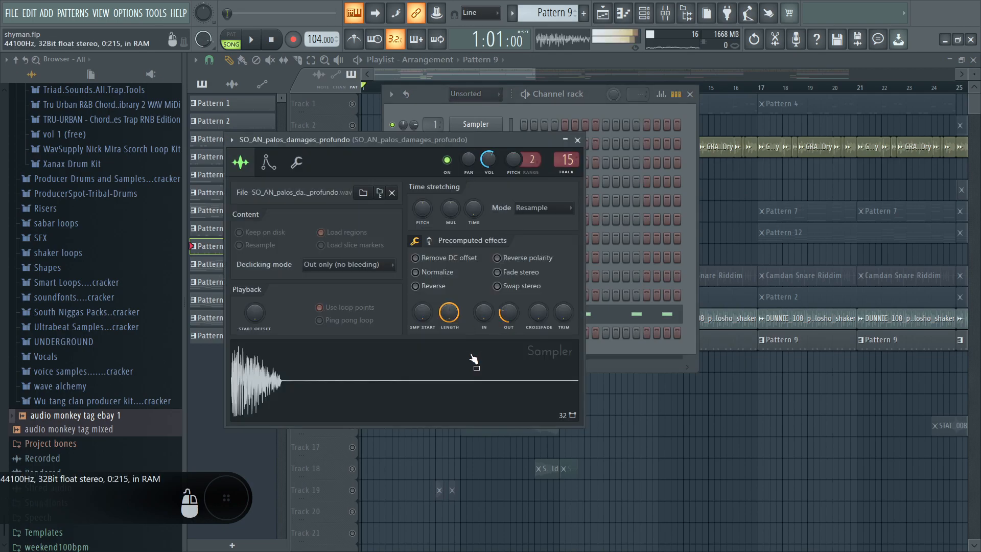
click(679, 14)
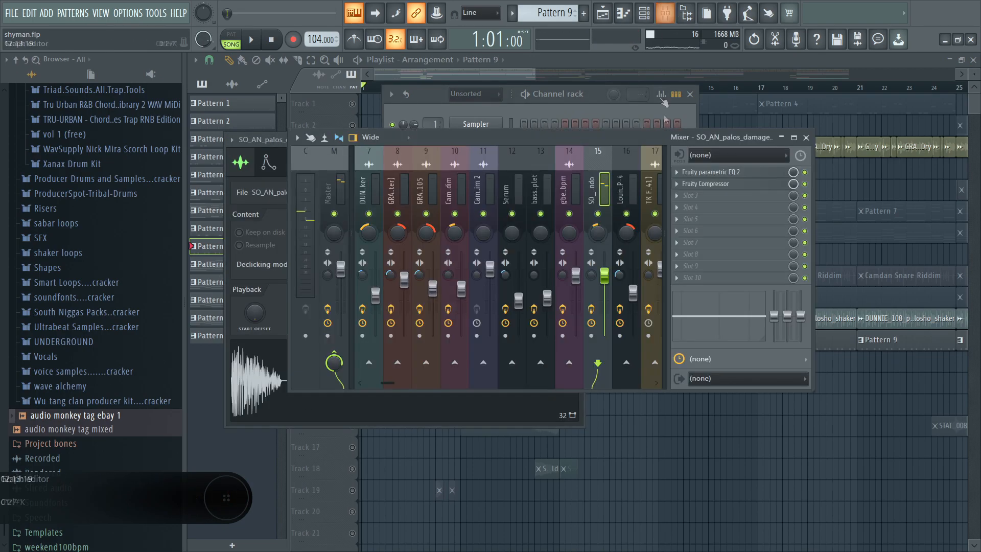
View the Fruity parametric EQ 2 curve on the SO_AN_palos_damages_profundo insert, then return to the playlist
click(710, 172)
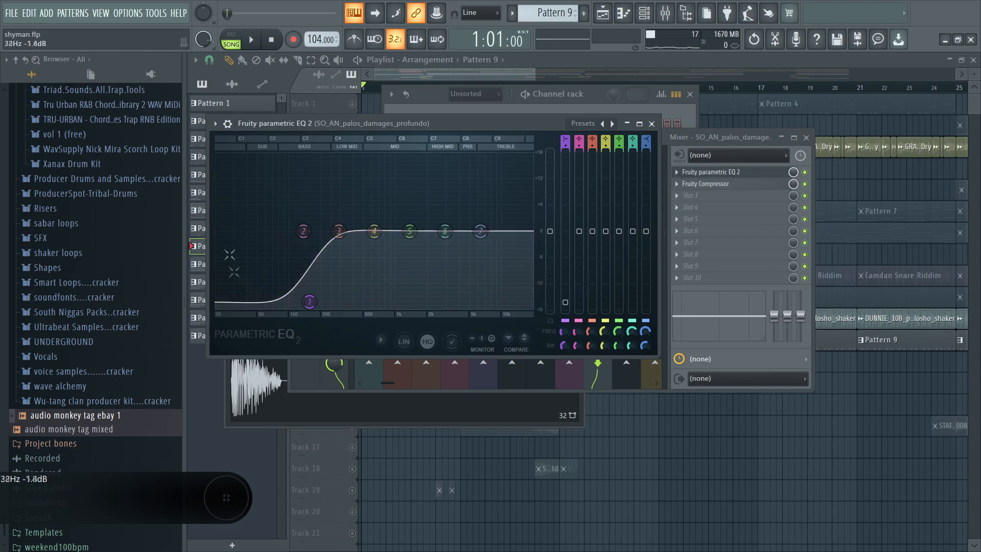
click(677, 196)
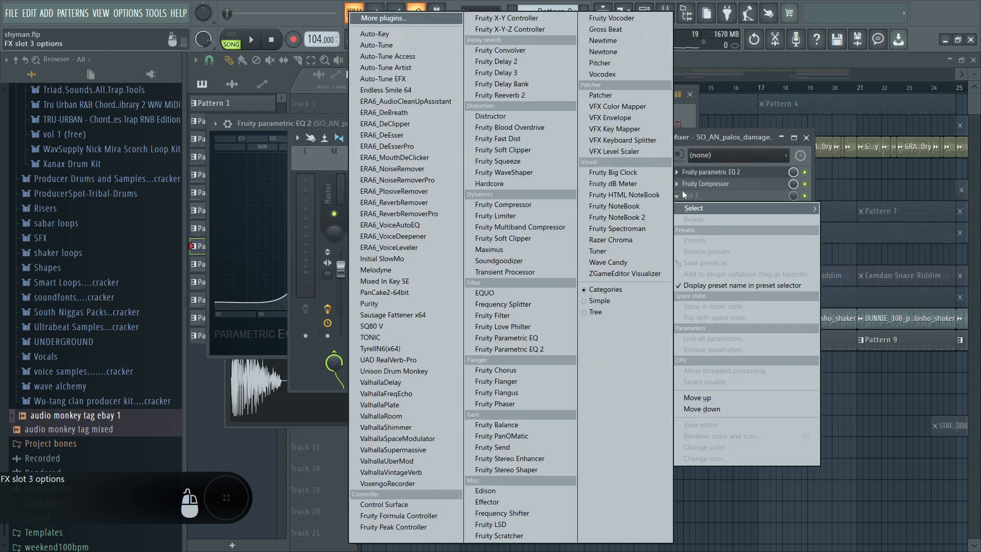
click(647, 5)
click(494, 64)
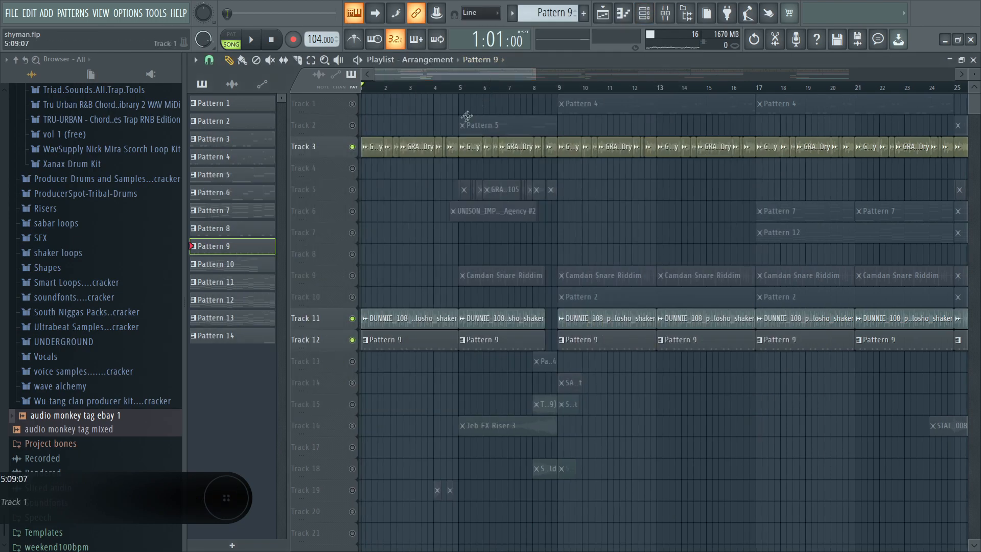
Set the playhead to bar 5 and unmute Track 9 with the Camdan Snare Riddim clips
right_click(514, 161)
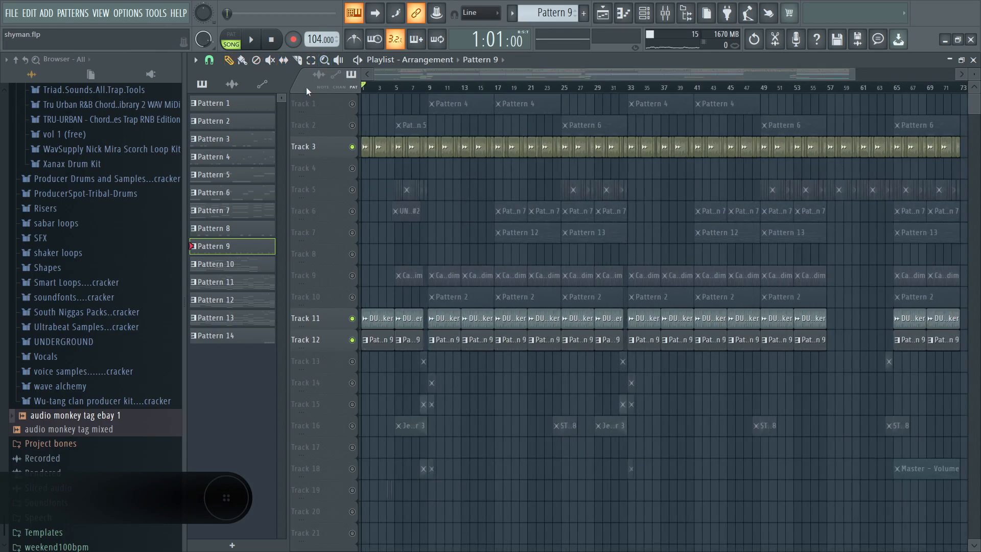
scroll(392, 89, up, 2)
scroll(392, 90, up, 3)
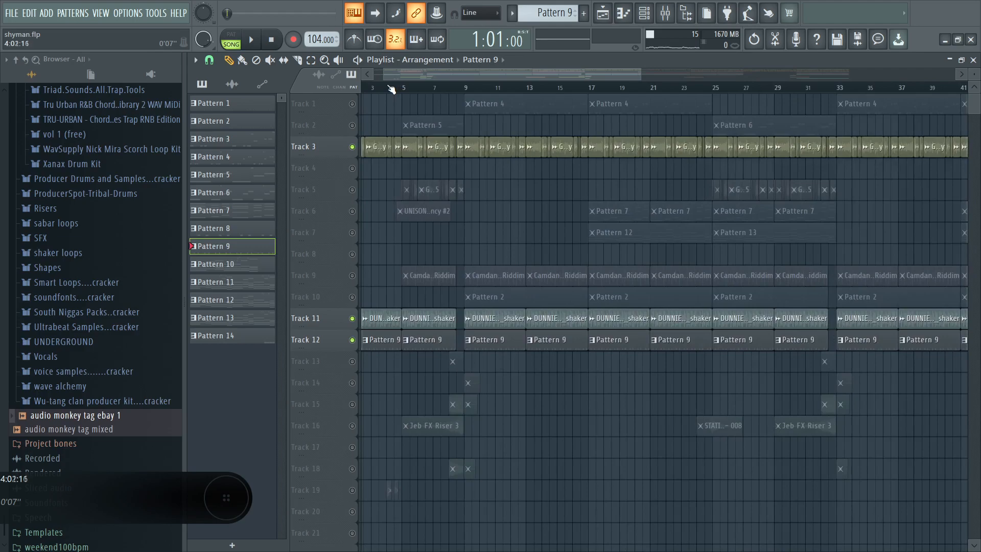
click(399, 88)
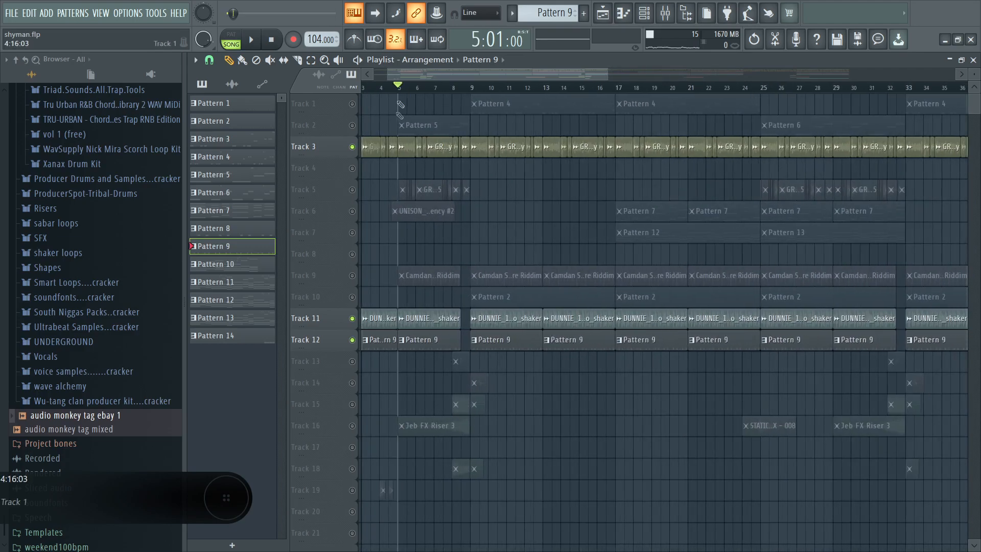
click(353, 284)
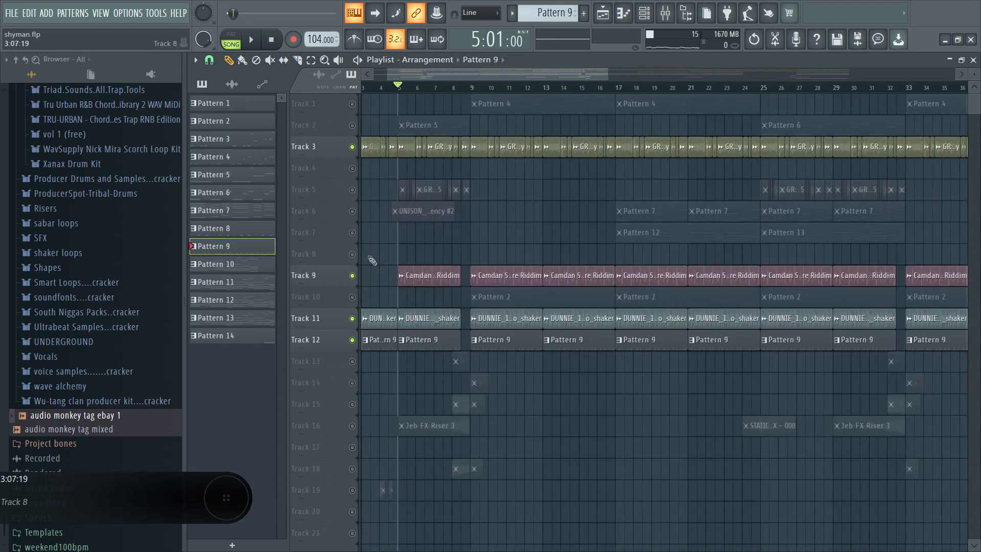
Play the arrangement with Track 9 included, stop it, and replay it from bar 5
scroll(424, 97, up, 3)
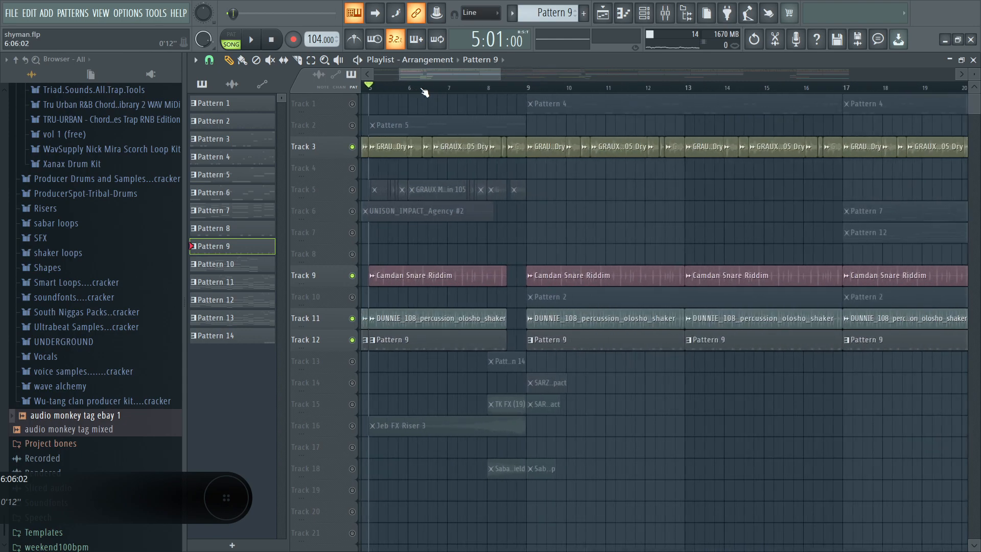
mouse_move(451, 78)
mouse_down()
mouse_move(418, 72)
mouse_move(438, 79)
mouse_up()
key(space)
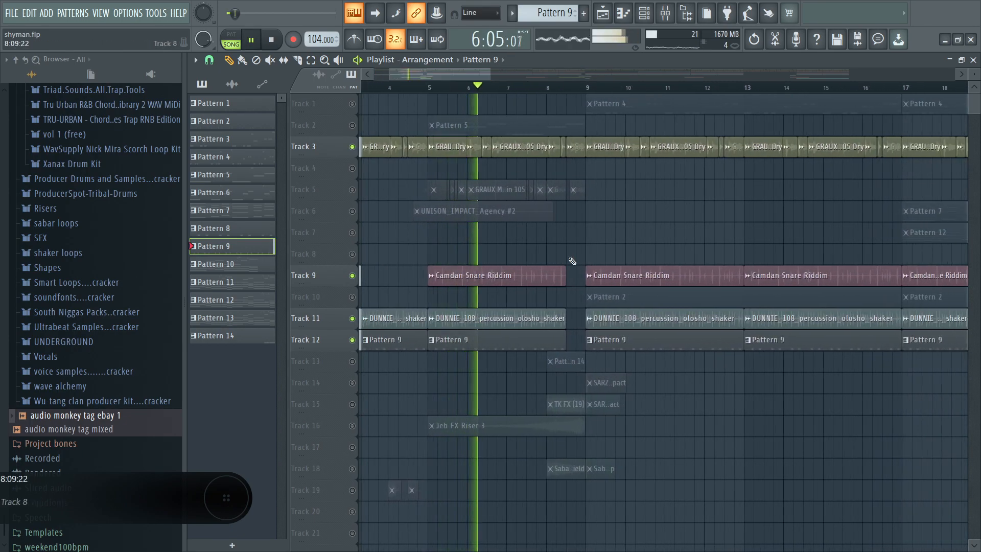
key(space)
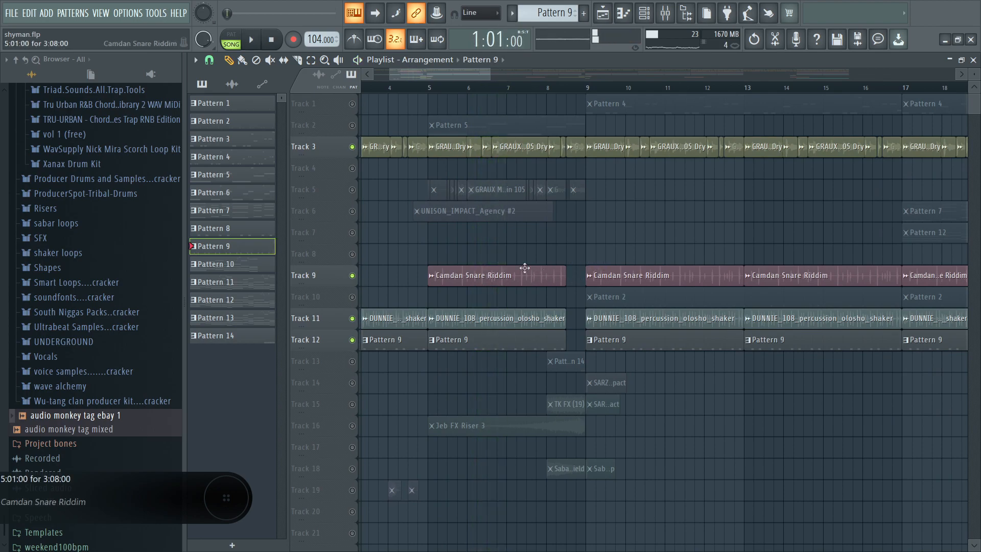
click(438, 88)
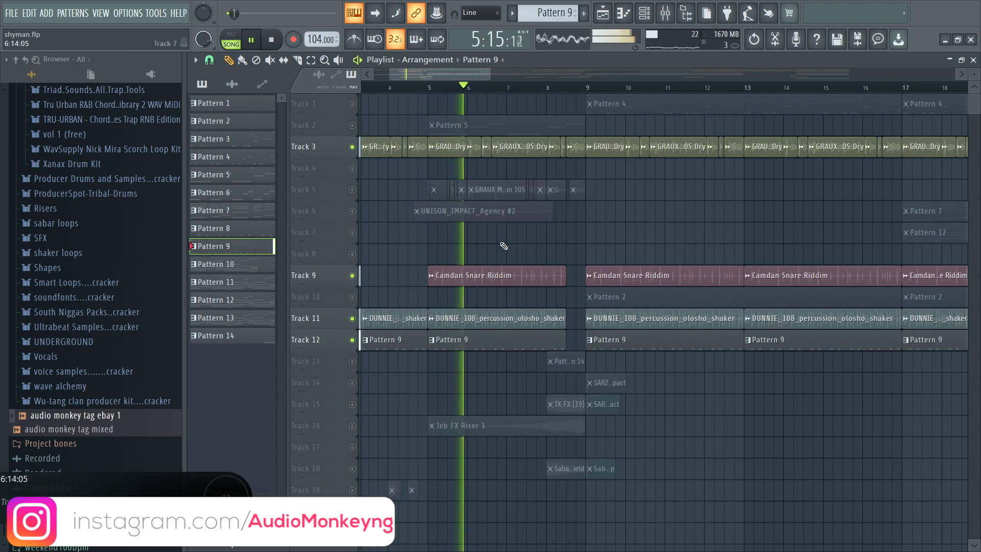
drag(478, 77, 496, 85)
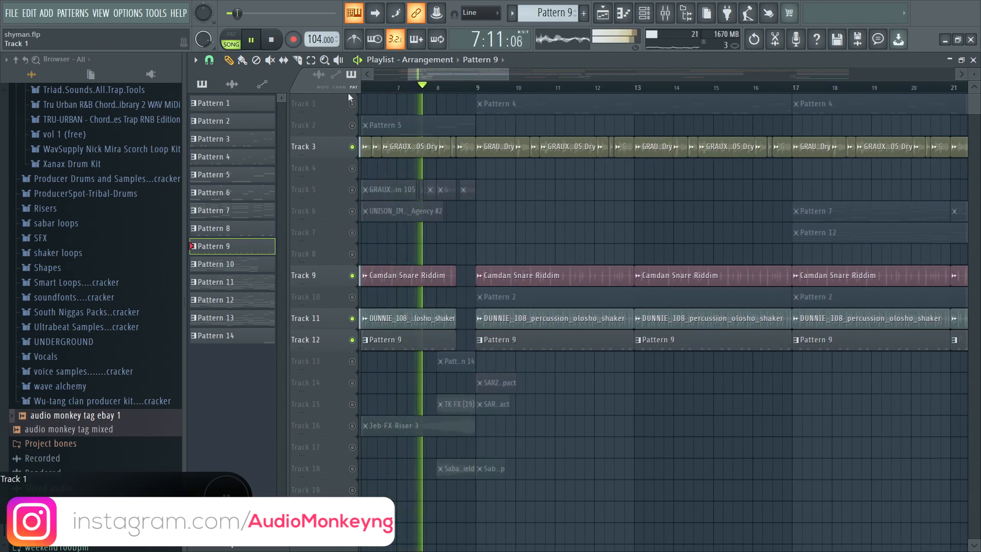
Unmute Track 10 during playback, inspect its Pattern 2 clips up close, and save the project
click(324, 61)
right_click(539, 175)
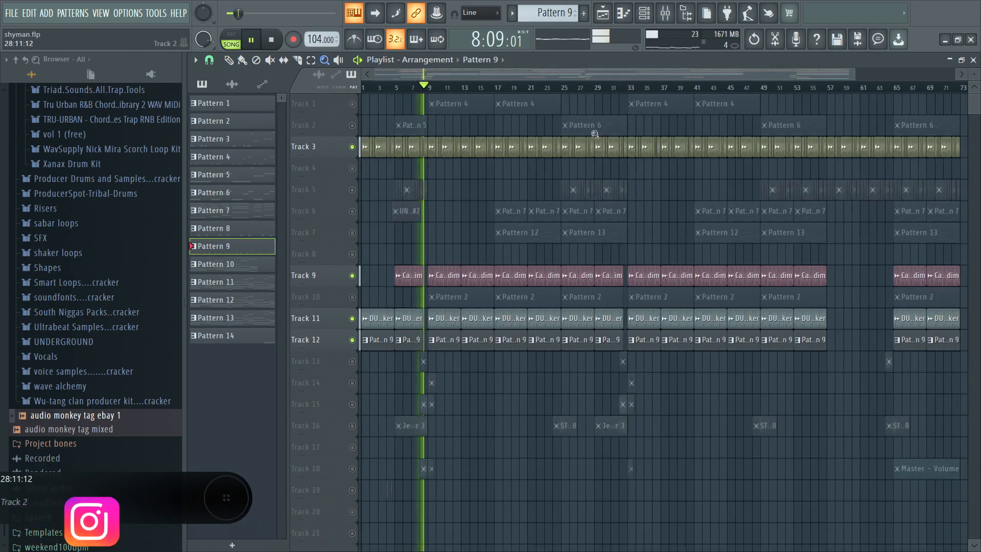
click(352, 297)
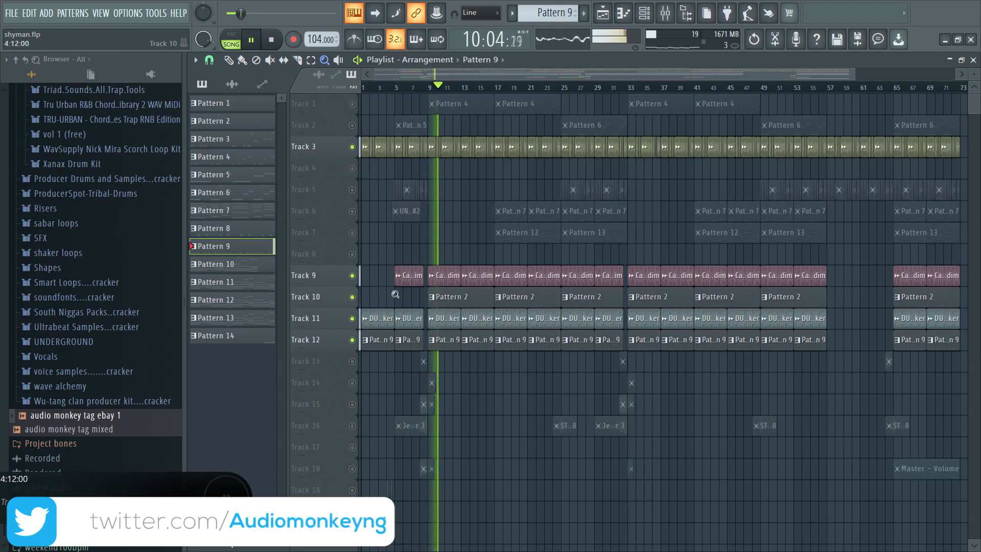
drag(391, 286, 506, 330)
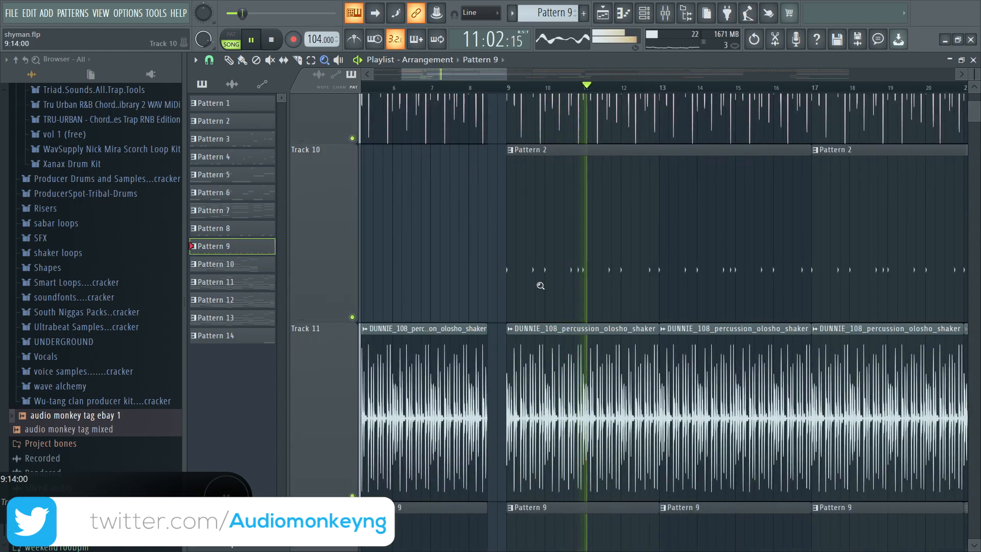
drag(488, 262, 771, 352)
right_click(626, 288)
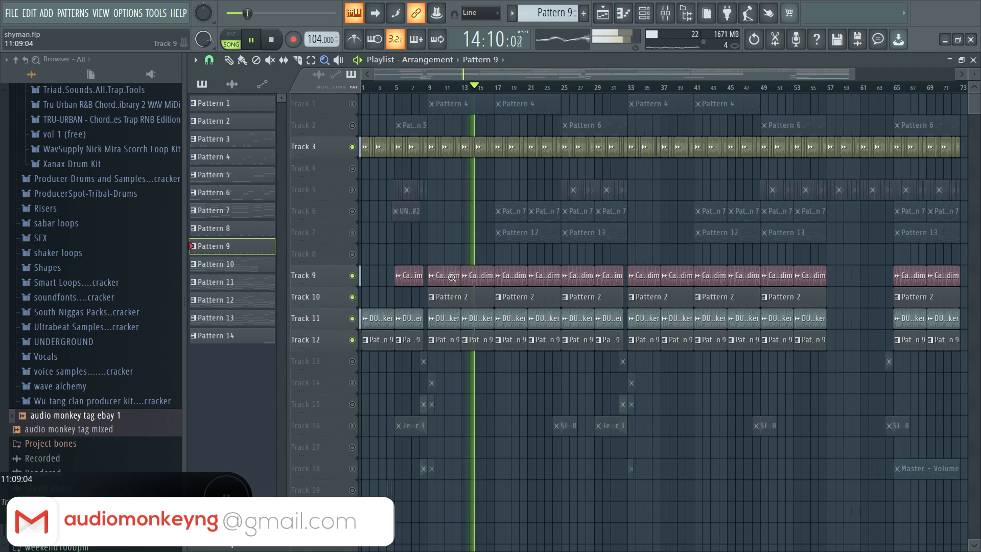
key(ctrl+s)
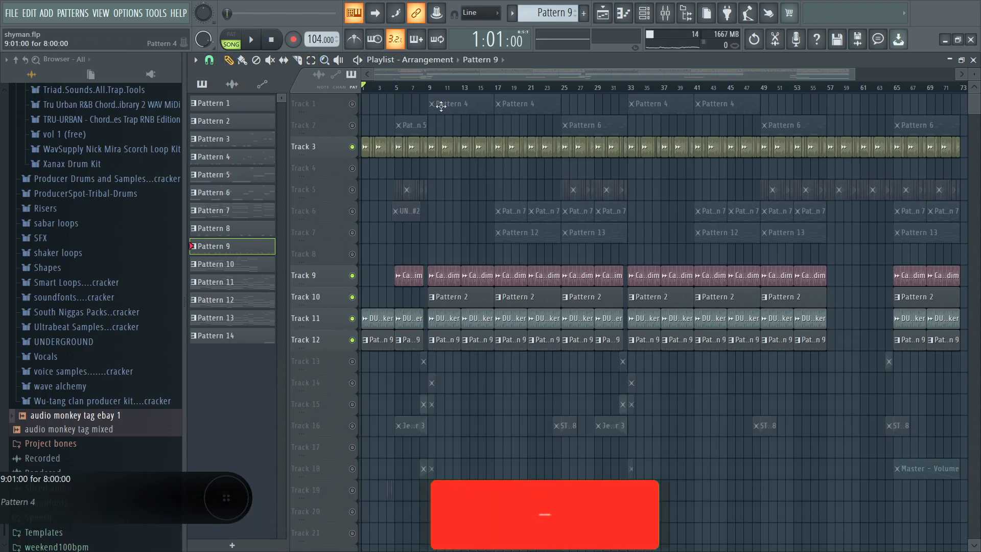
Unmute Track 2 with the Pattern 5 and Pattern 6 clips and set the playhead to bar 4
click(428, 90)
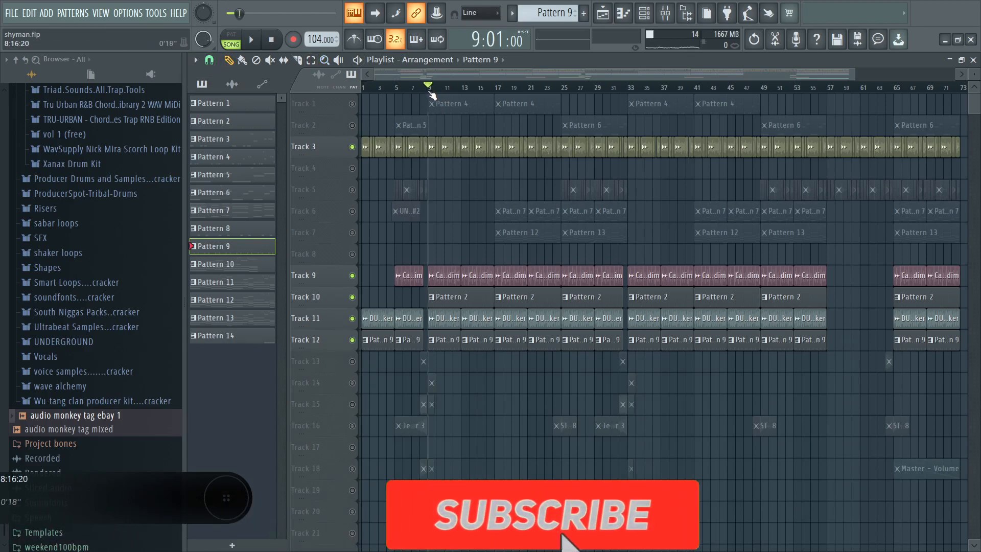
click(396, 90)
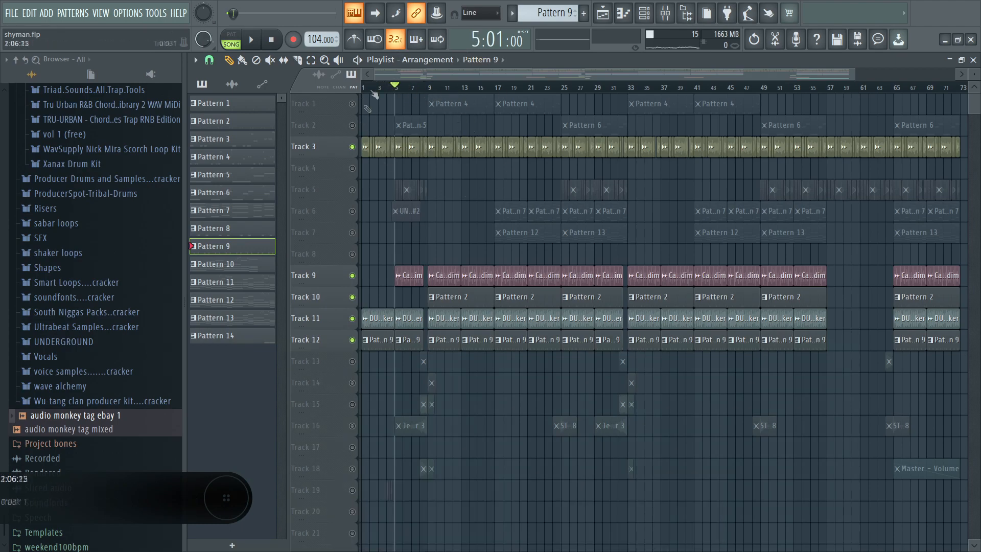
click(352, 126)
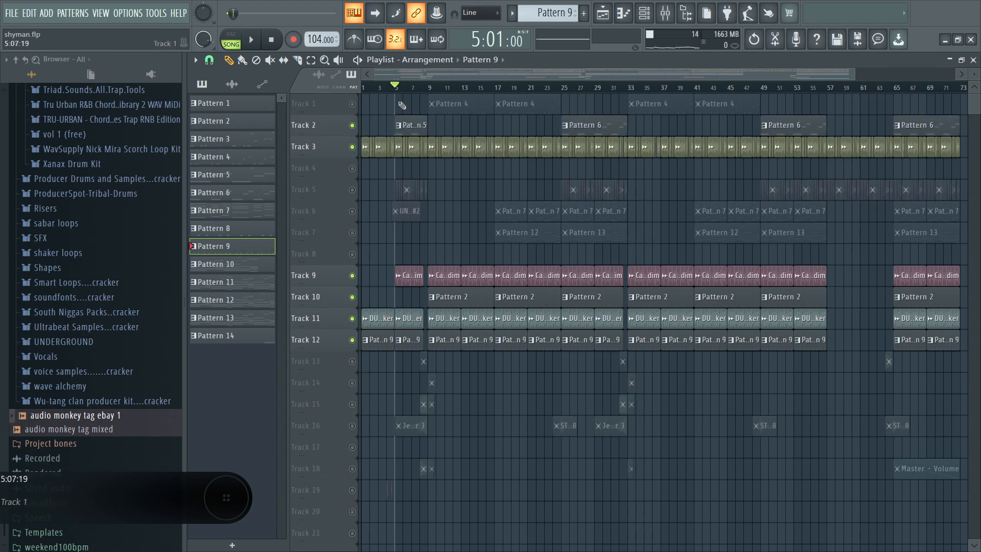
drag(392, 87, 387, 86)
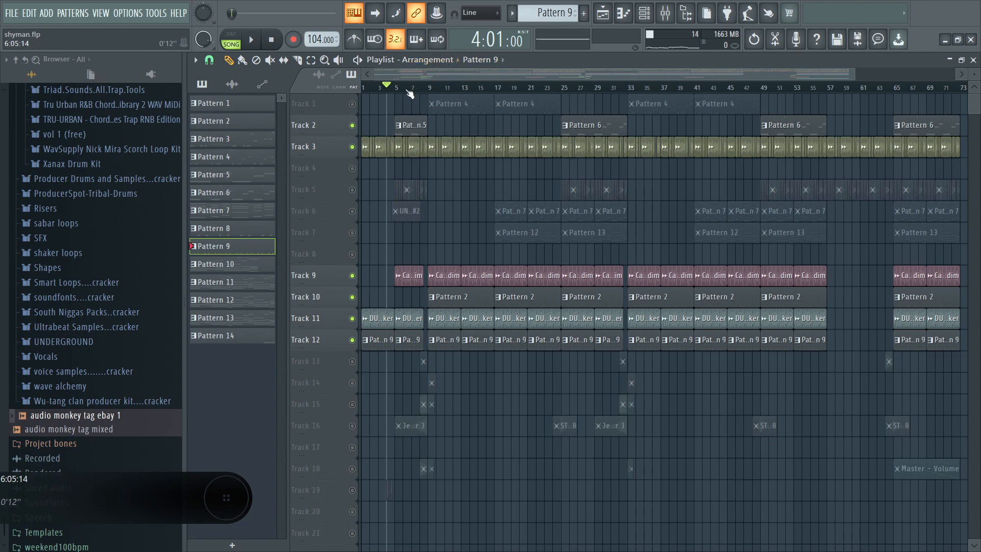
Play the arrangement from bar 4 and view Pattern 5's reesebasslead notes in the piano roll, then show the channel rack
scroll(426, 94, up, 3)
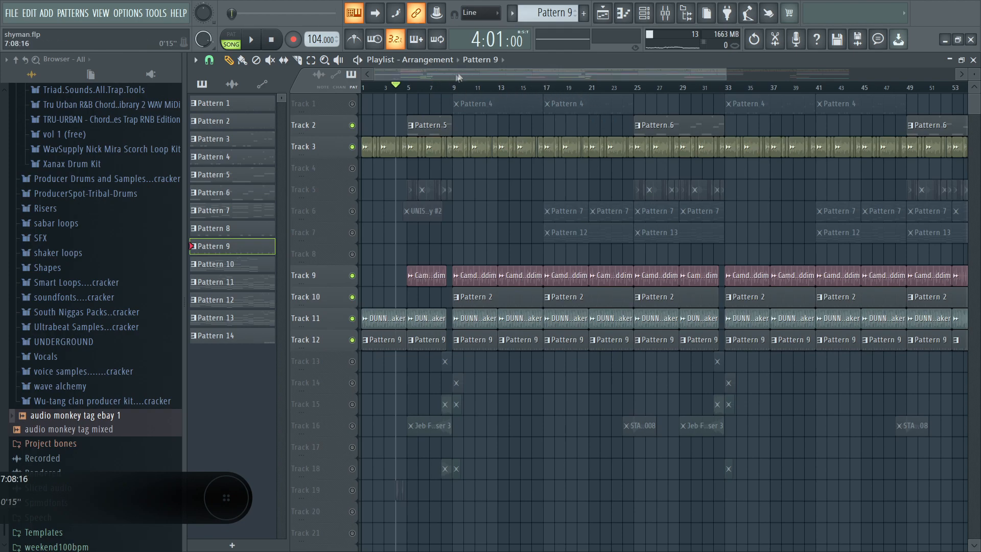
key(space)
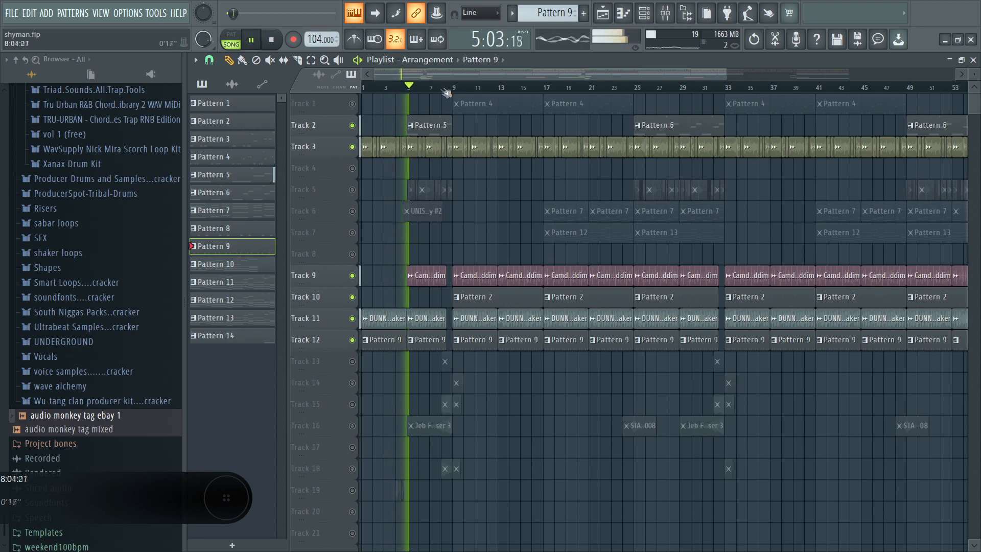
double_click(448, 126)
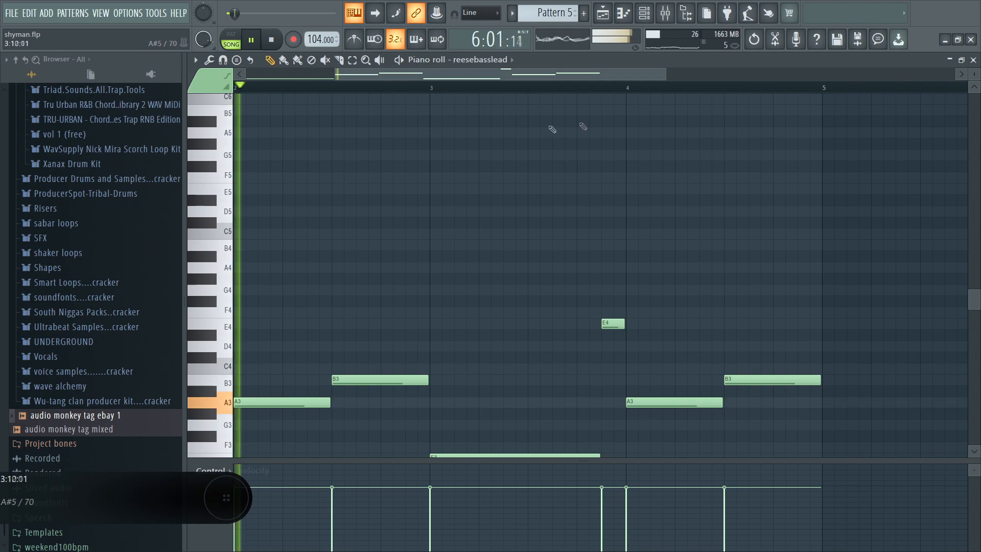
click(973, 61)
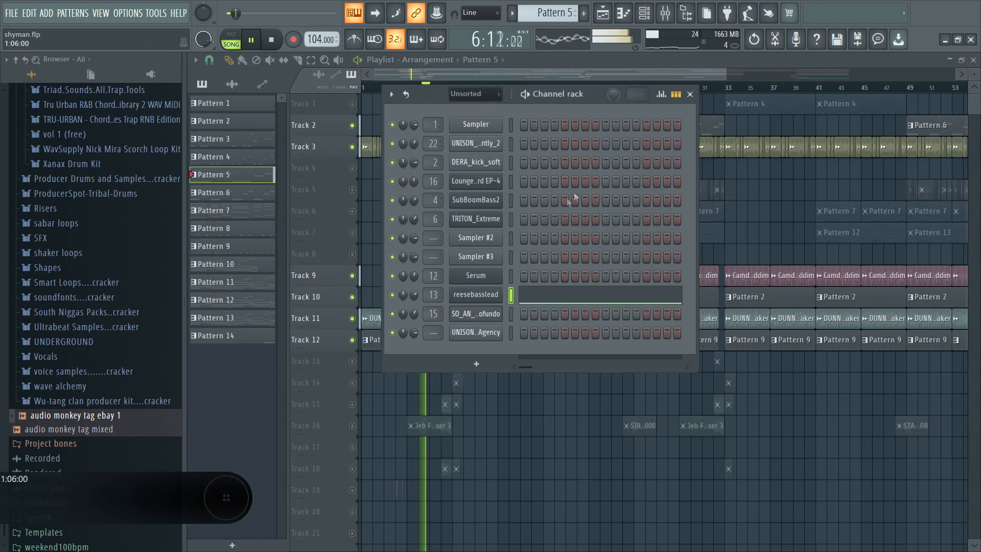
View the reesebasslead channel's Analog Lab V instrument, close it, show the bass droplet mixer track and stop playback
click(497, 298)
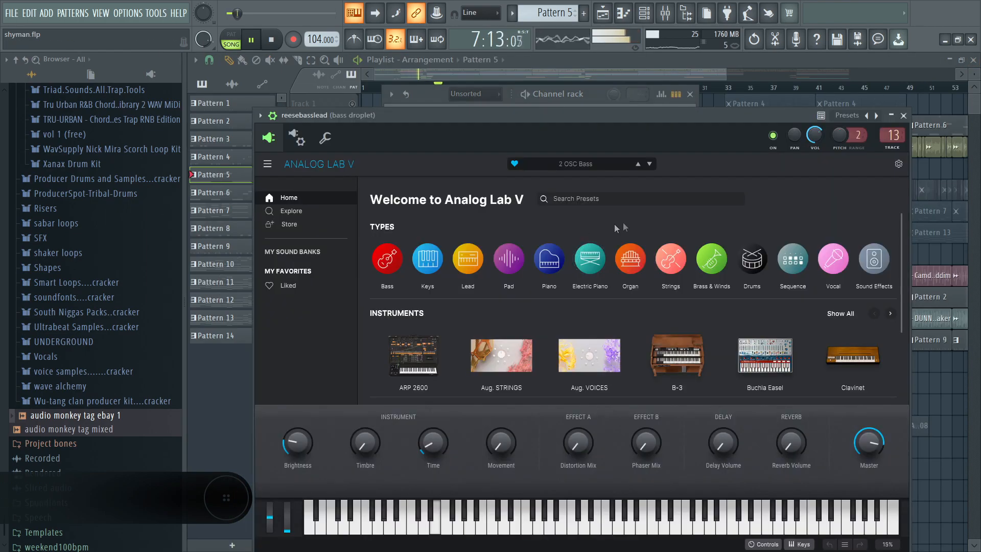
click(904, 115)
key(F9)
key(space)
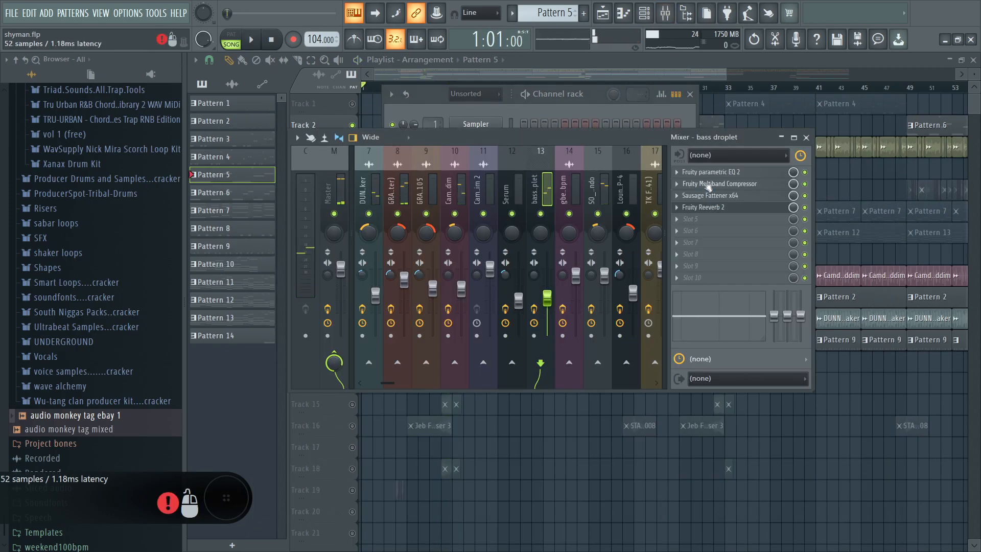
Solo Track 2 in the playlist and play its Pattern 5 clip from bar 5
click(626, 74)
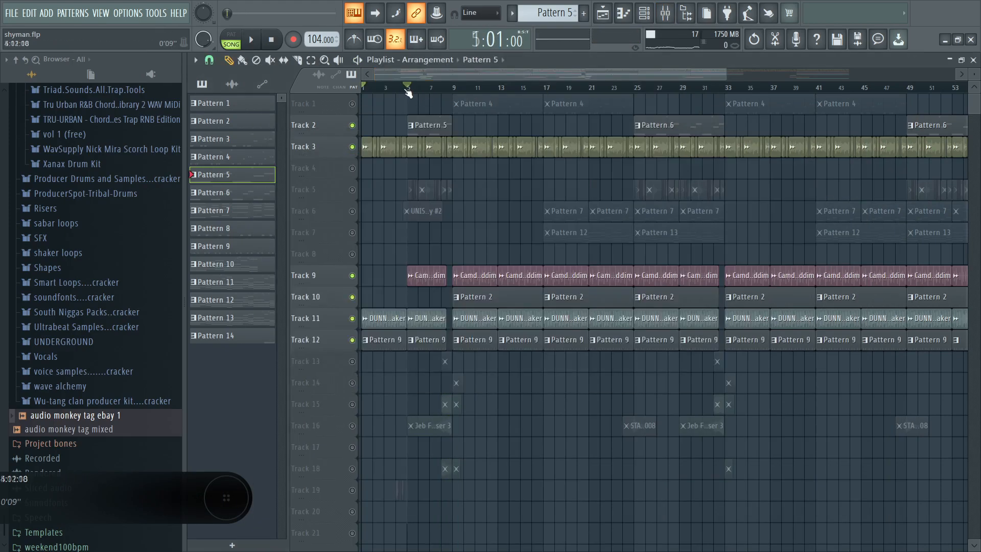
right_click(351, 128)
key(space)
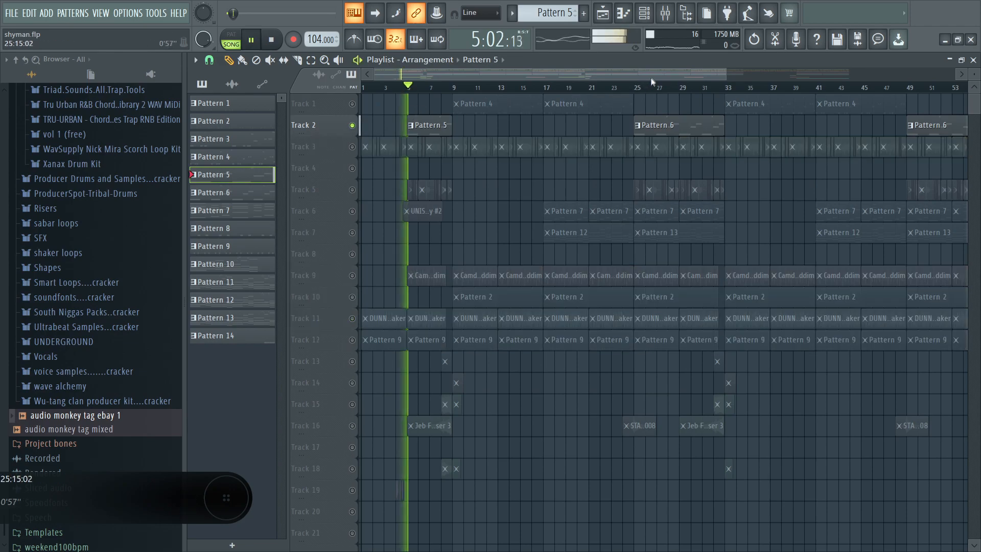
Examine Fruity parametric EQ 2 and Fruity Multiband Compressor on the bass droplet mixer track during playback, then stop
click(665, 13)
click(714, 175)
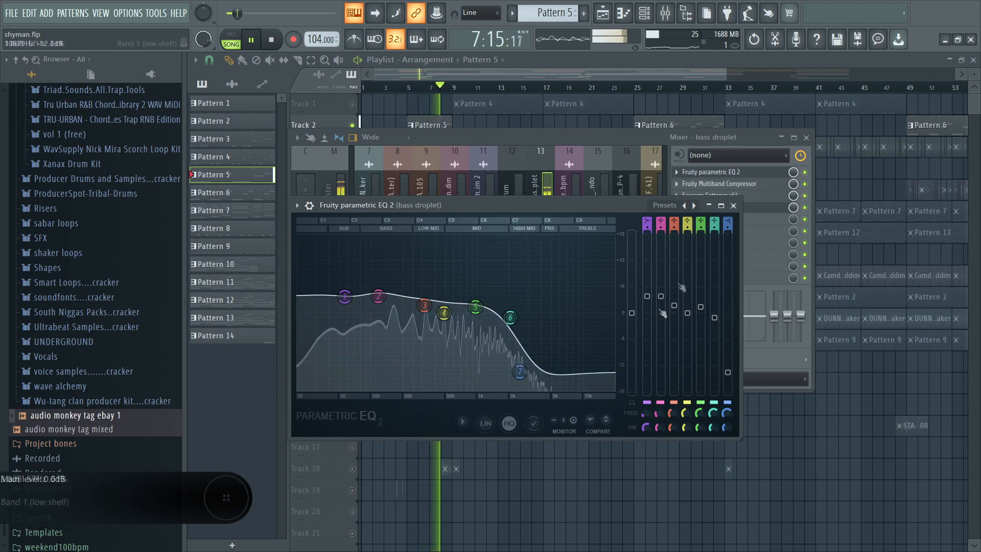
click(734, 205)
click(710, 184)
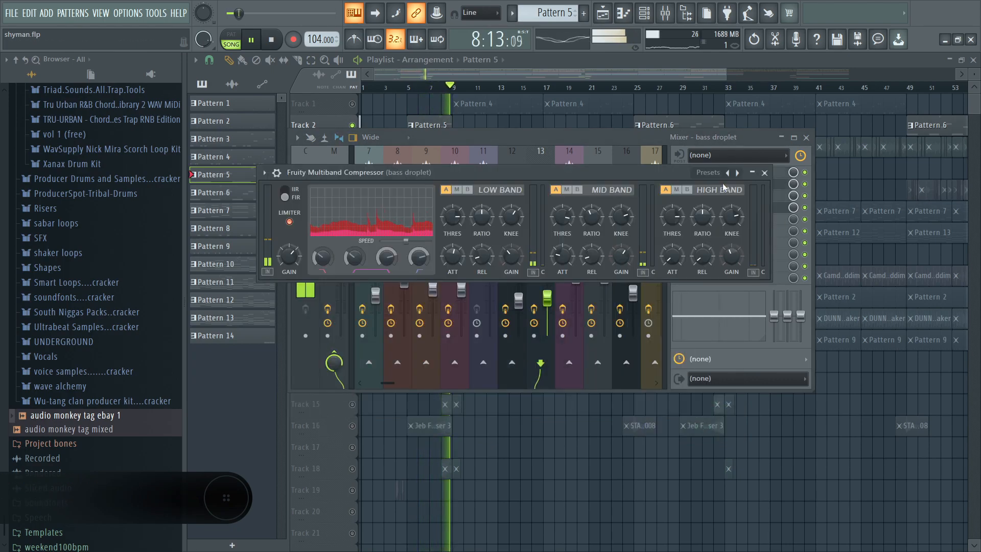
click(765, 173)
key(space)
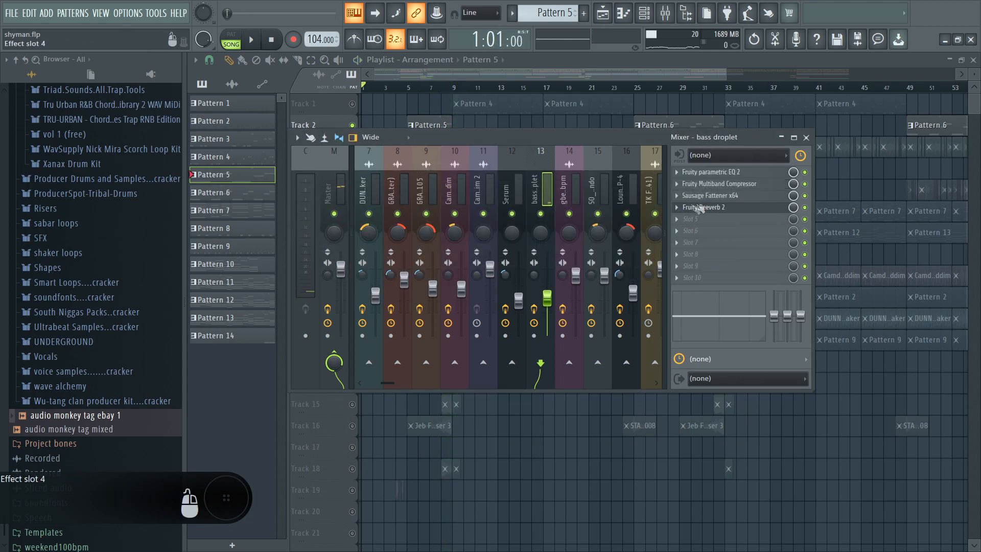
Show the mixer again and review the bass droplet track's Fruity Multiband Compressor, Sausage Fattener and Fruity Reeverb 2 settings
click(413, 91)
key(F9)
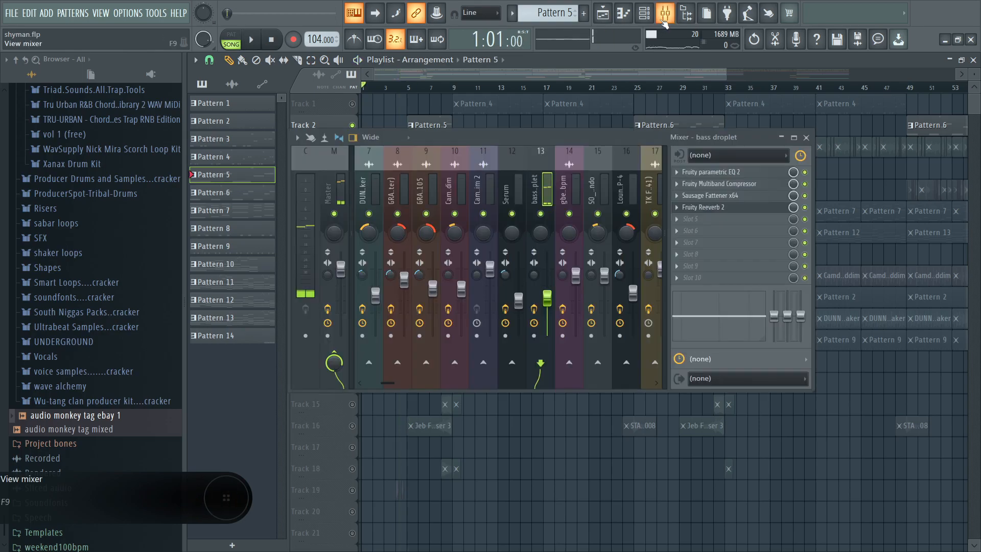
click(710, 185)
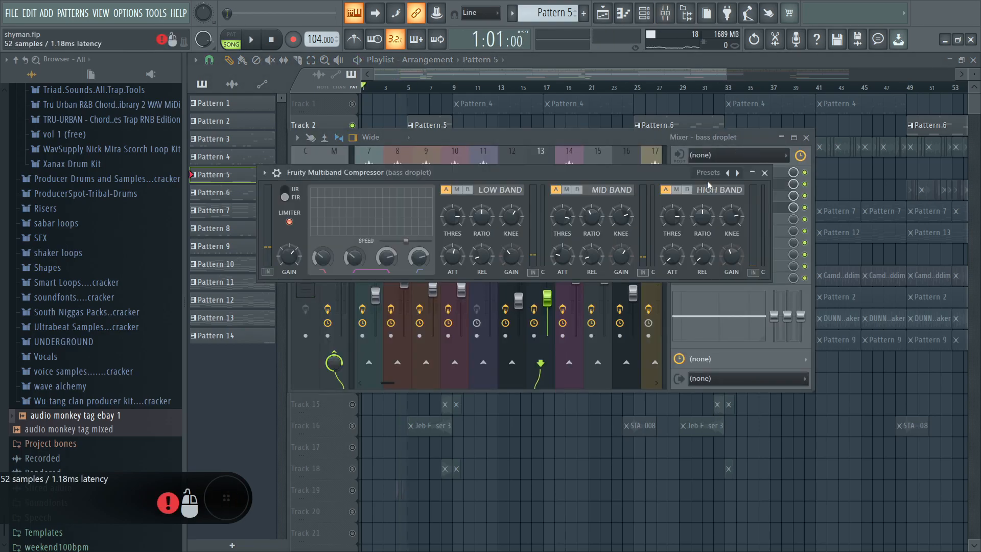
click(765, 173)
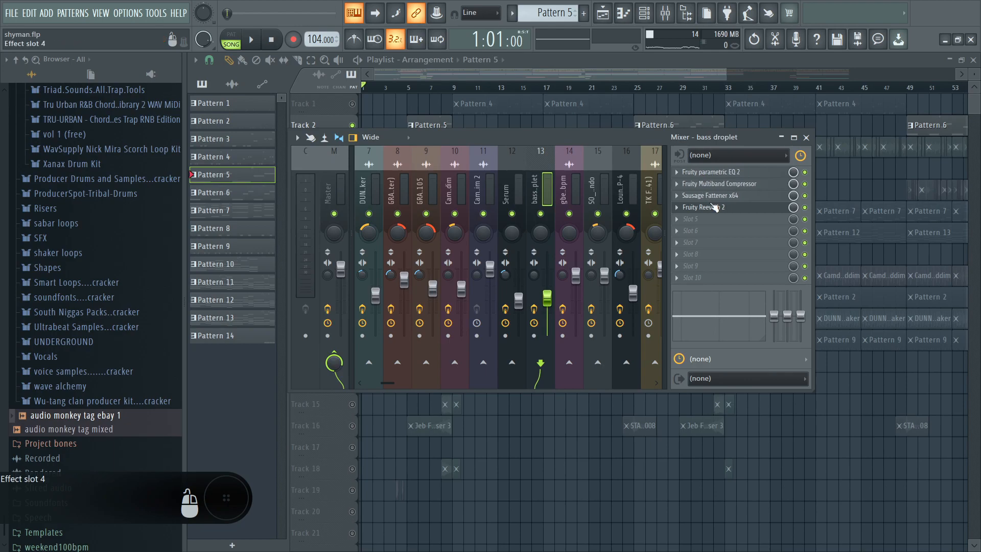
click(709, 196)
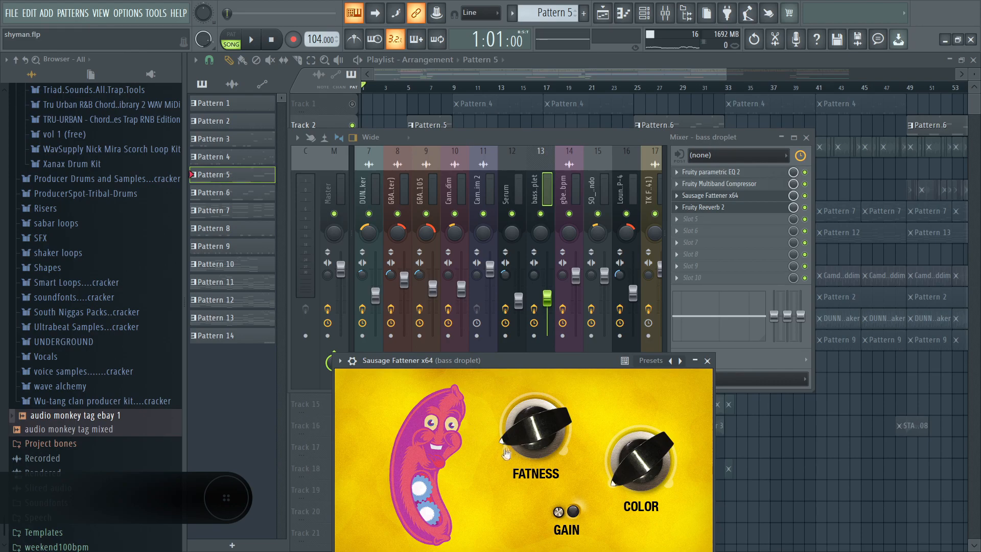
click(706, 361)
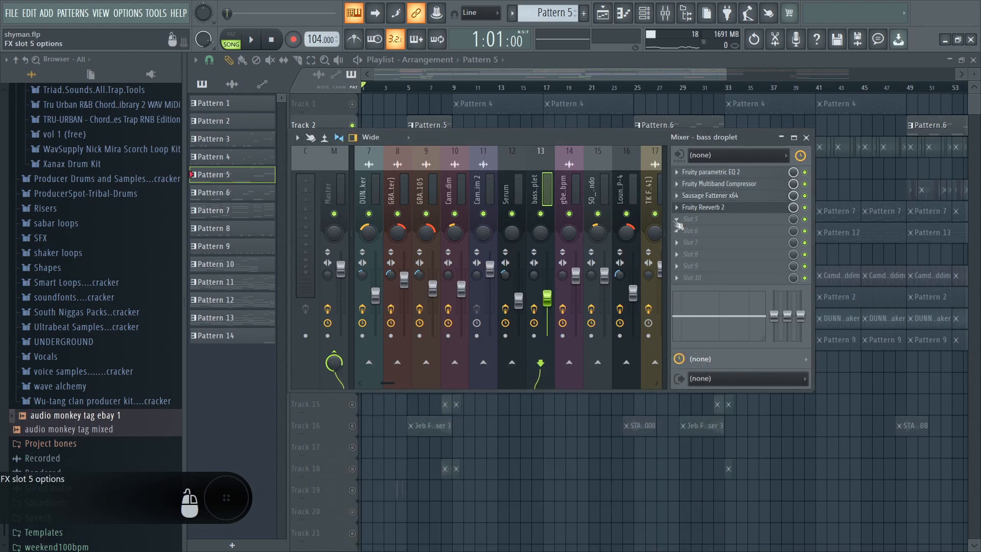
click(703, 207)
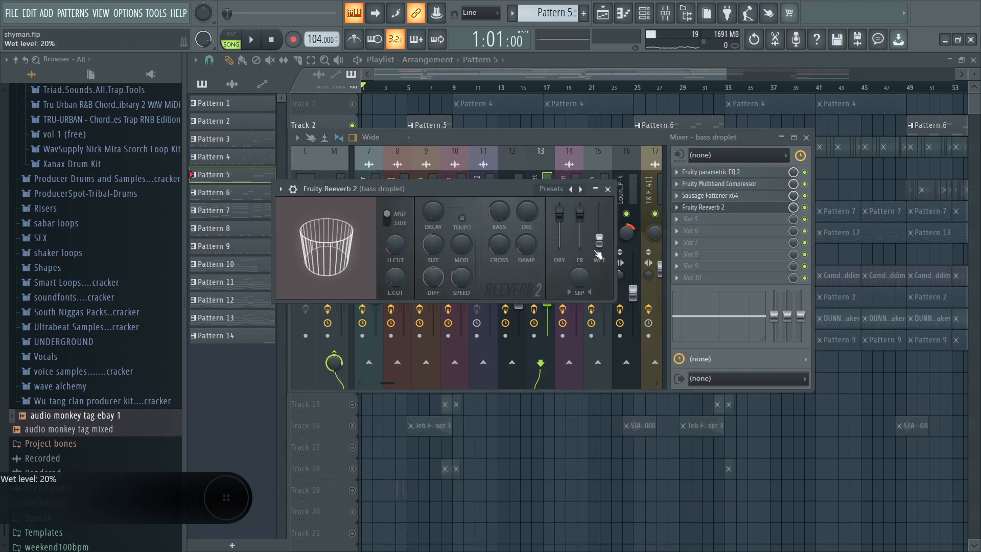
click(608, 189)
click(419, 72)
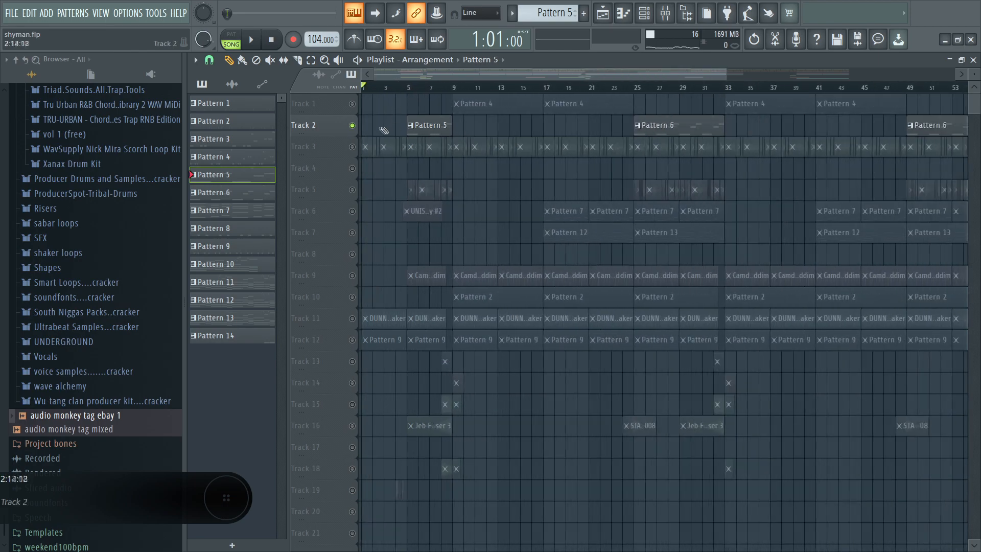
Turn off Track 2's solo to enable all tracks and play the full arrangement from bar 5
right_click(360, 126)
right_click(361, 126)
right_click(361, 126)
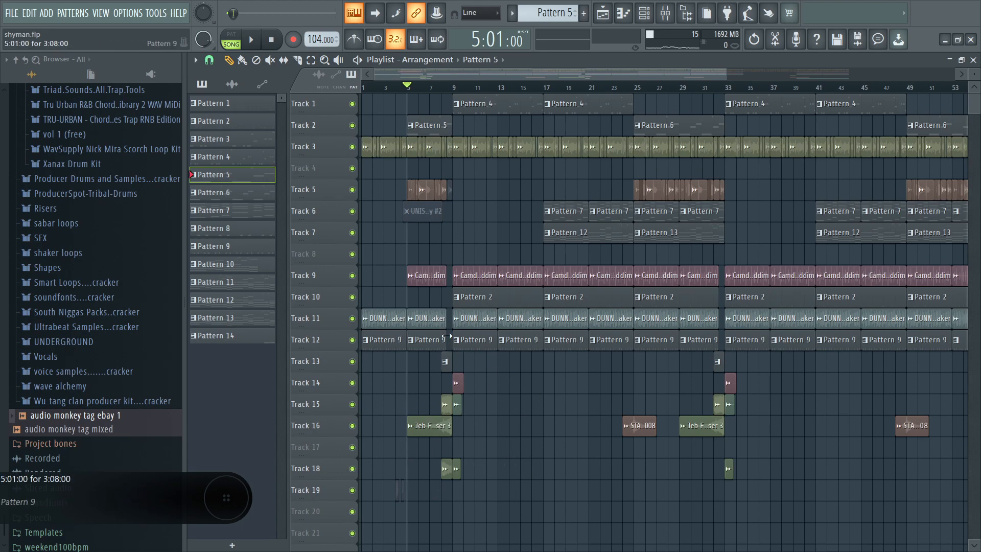
key(space)
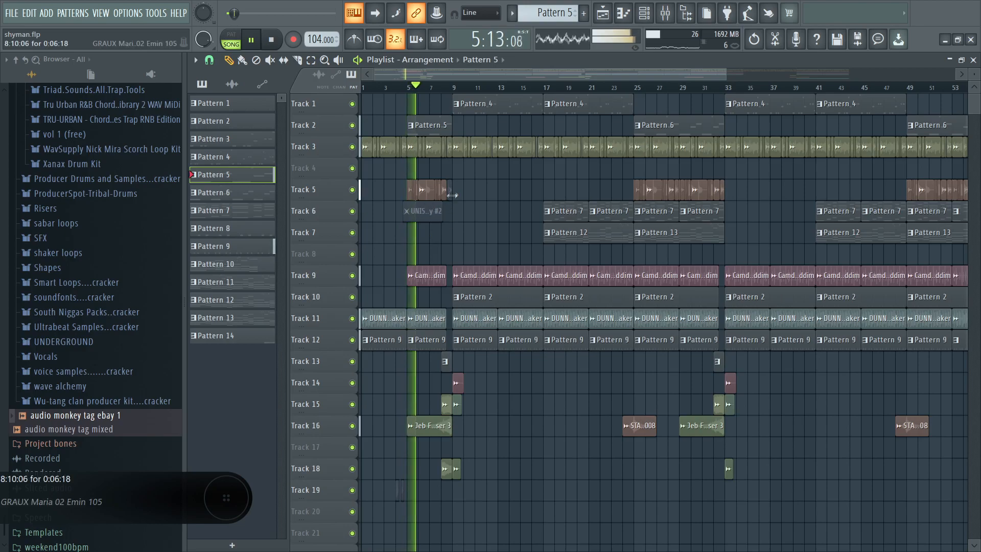
Solo Track 5 and restart playback of its vocal clips from bar 5
right_click(352, 190)
key(space)
click(409, 92)
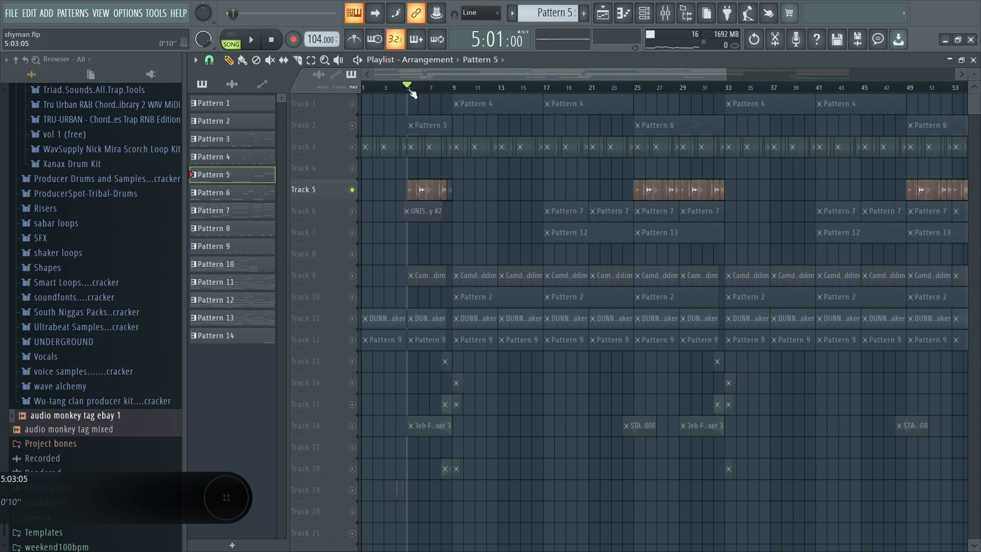
key(space)
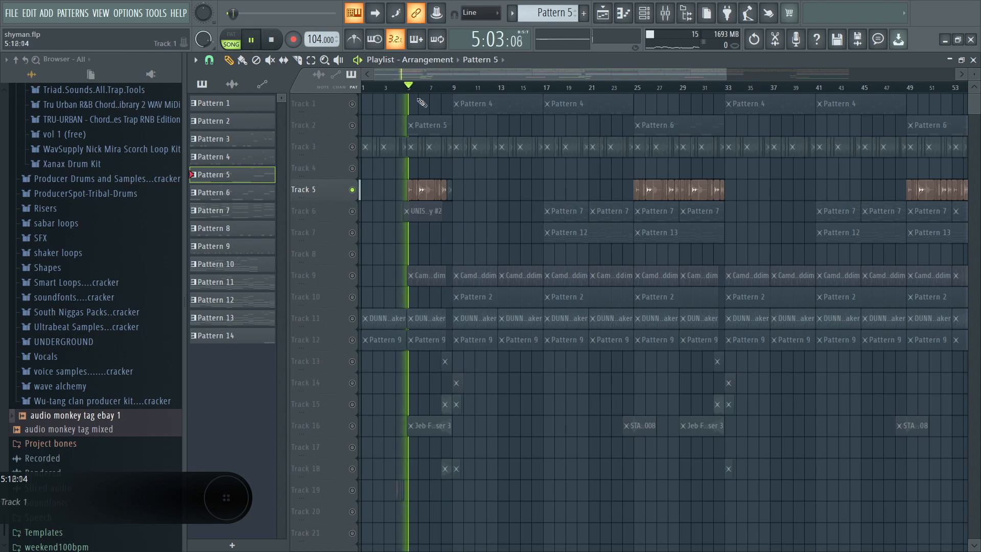
Open the GRAUX Maria 02 Emin 105 clip's settings and view its Fruity parametric EQ 2 in the mixer
double_click(426, 198)
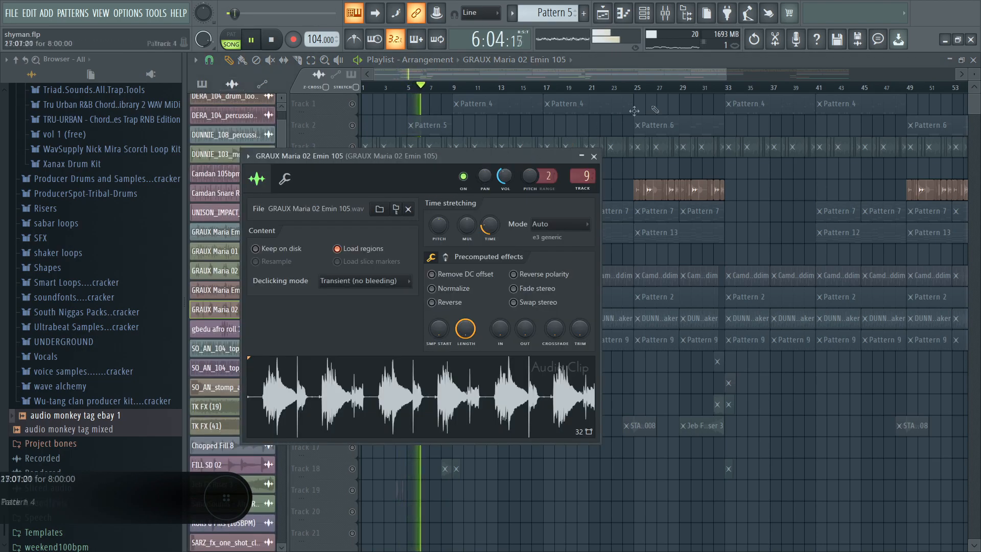
click(661, 20)
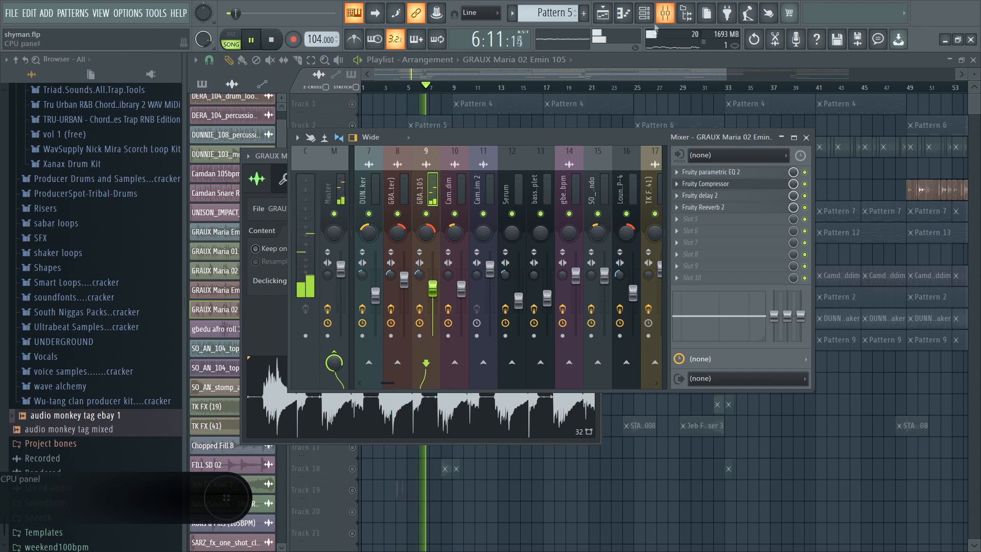
click(725, 172)
click(725, 173)
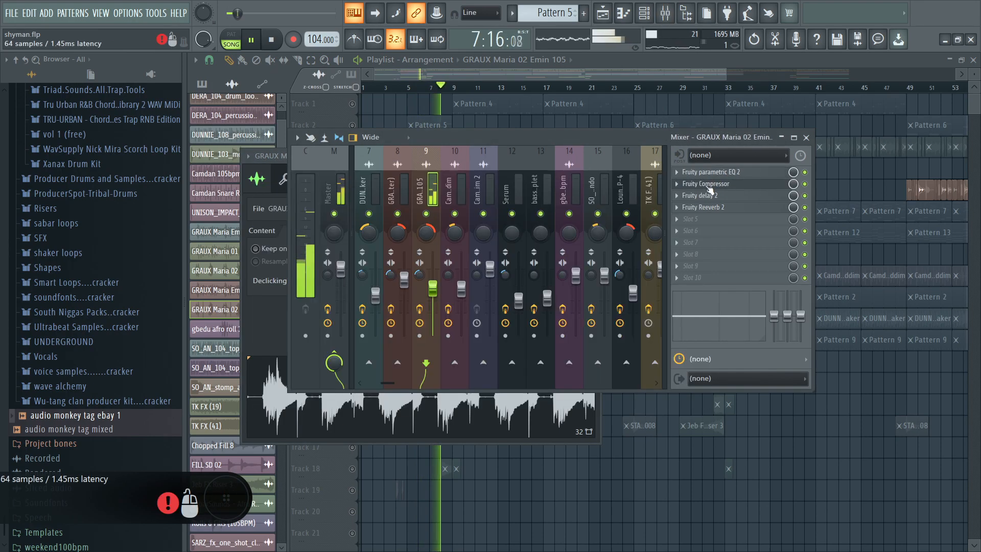
Review the GRAUX Maria 02 Emin 105 track's Fruity Compressor, Fruity delay 2 and Fruity Reeverb 2, then stop playback and return to the playlist
click(713, 184)
click(714, 195)
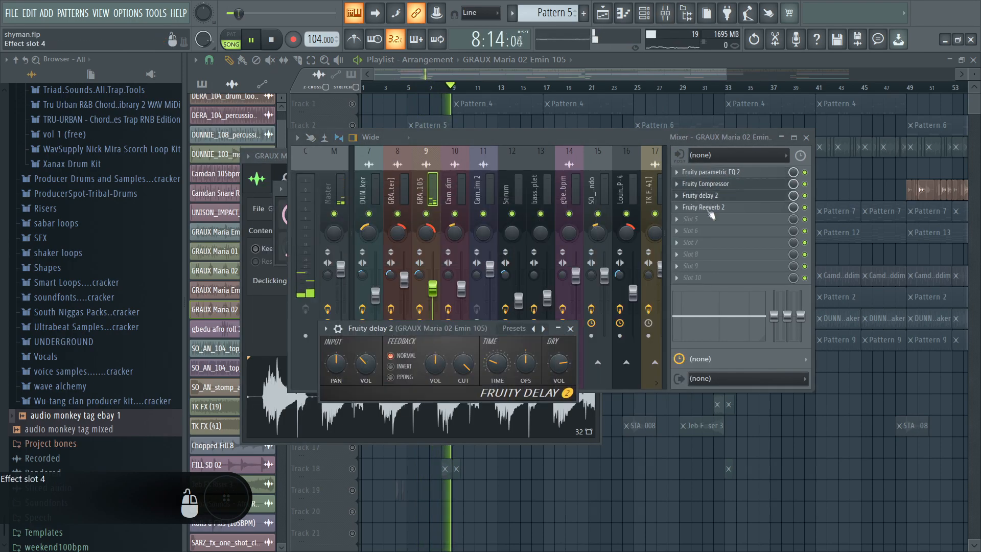
key(space)
click(717, 210)
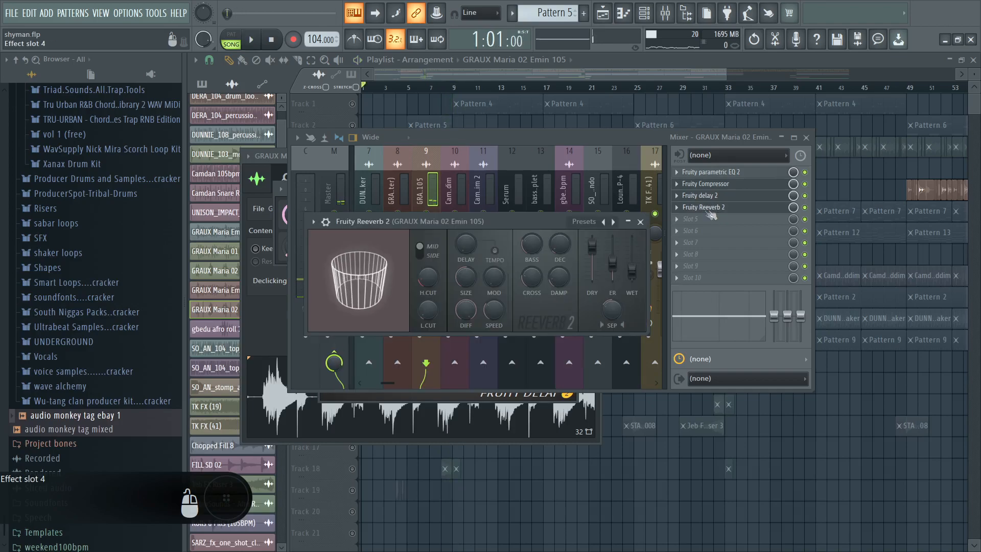
click(643, 220)
click(529, 64)
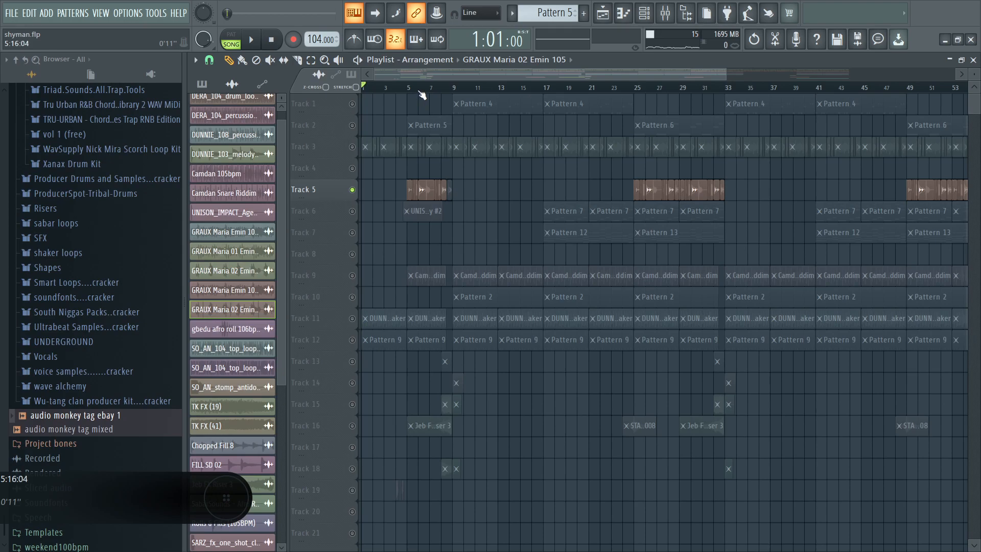
Turn off Track 5's solo to enable all playlist tracks
scroll(407, 87, up, 5)
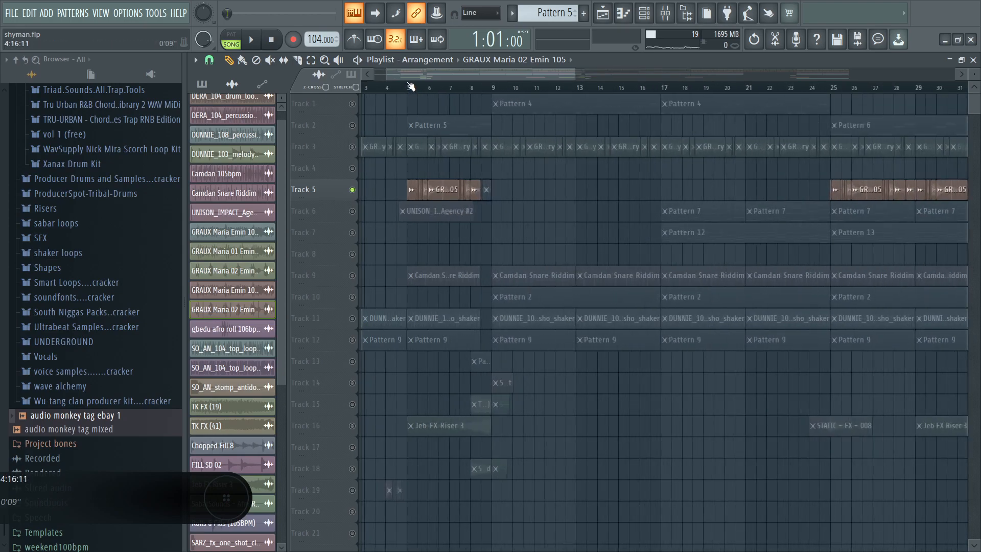
scroll(408, 79, right, 3)
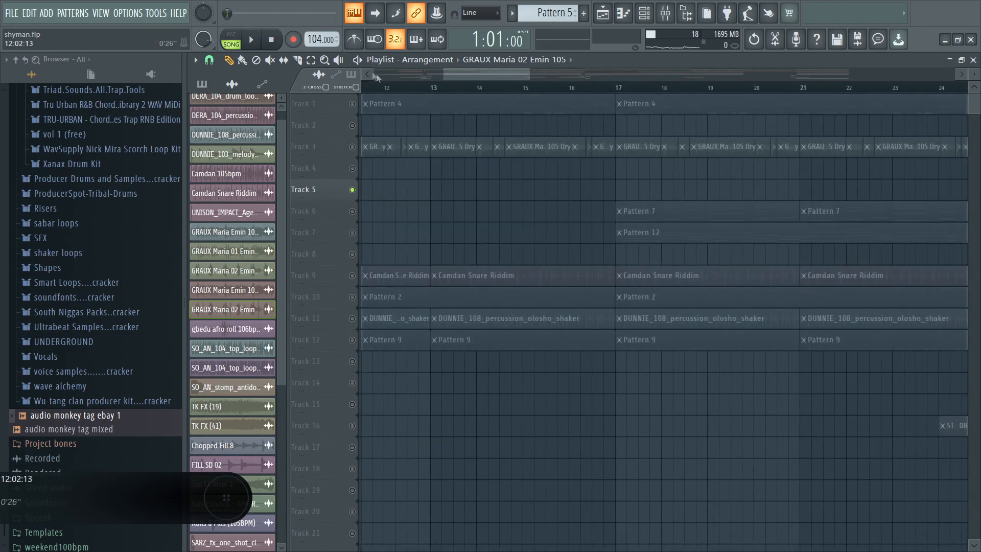
double_click(325, 60)
right_click(353, 189)
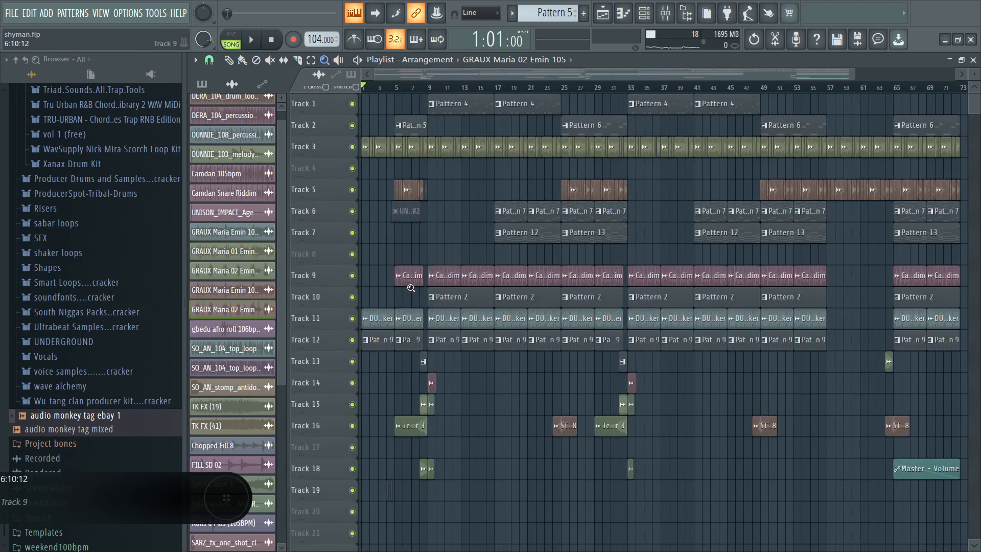
Solo Track 16 with the Jeb FX Riser 3 clip, and also enable Tracks 13, 14, 15, 17 and 18
drag(380, 352, 567, 544)
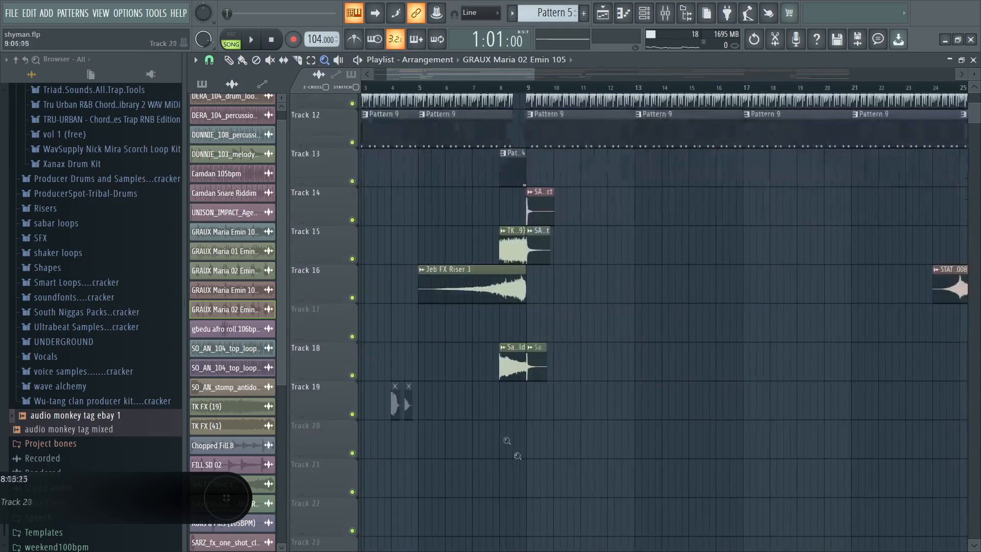
click(352, 298)
right_click(352, 299)
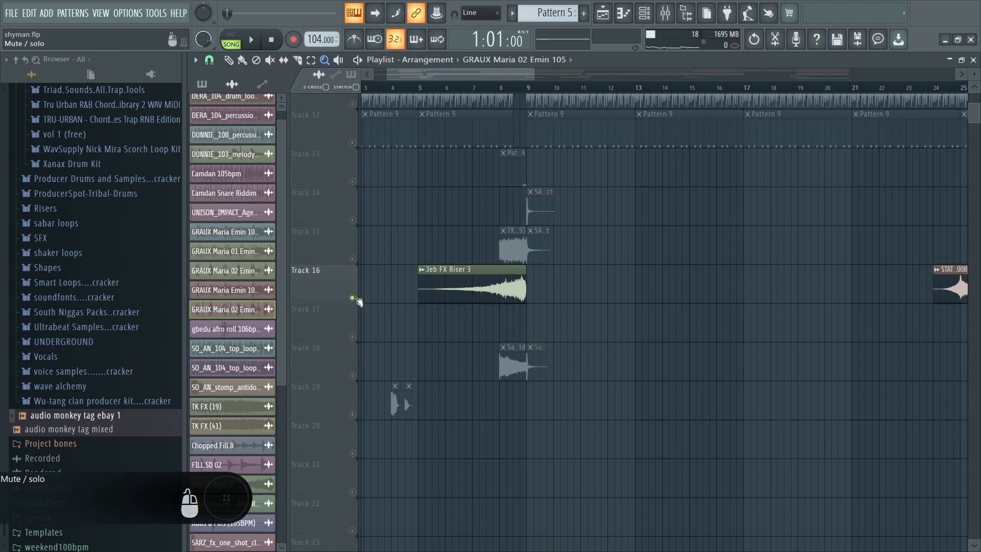
click(352, 259)
click(352, 220)
click(352, 181)
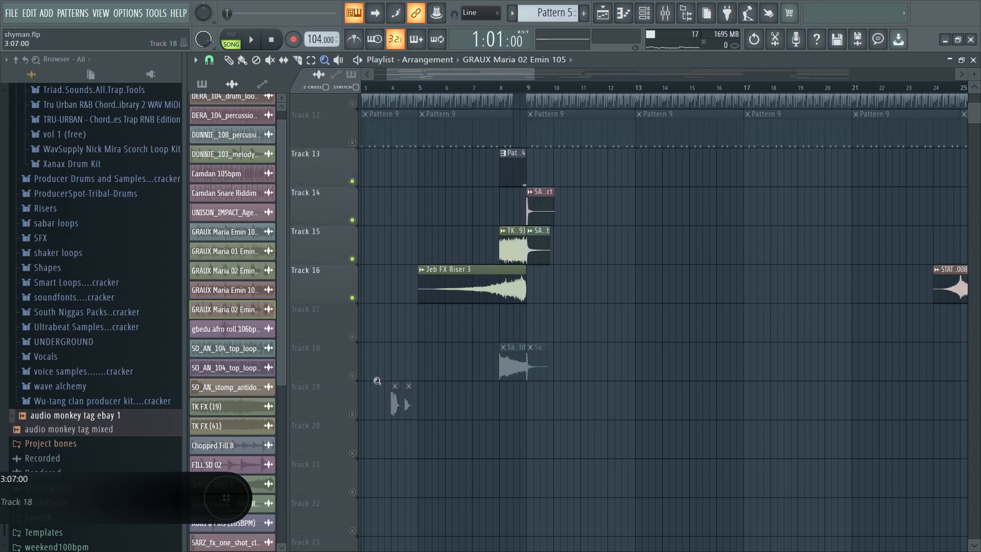
click(352, 375)
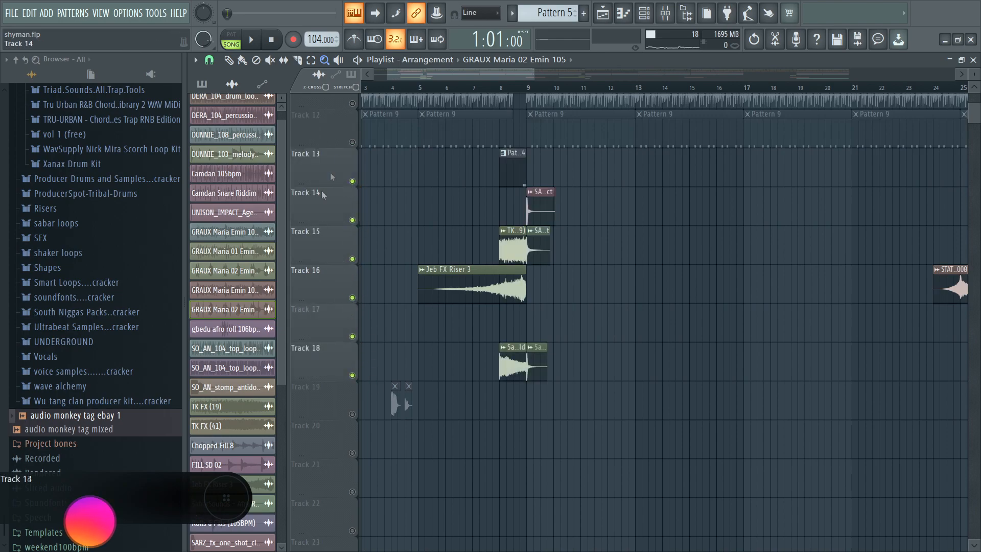
Switch to the Draw tool, set the playhead to bar 5 and play the transition effects
click(229, 61)
mouse_move(452, 78)
mouse_down()
mouse_move(430, 81)
mouse_move(451, 79)
mouse_up()
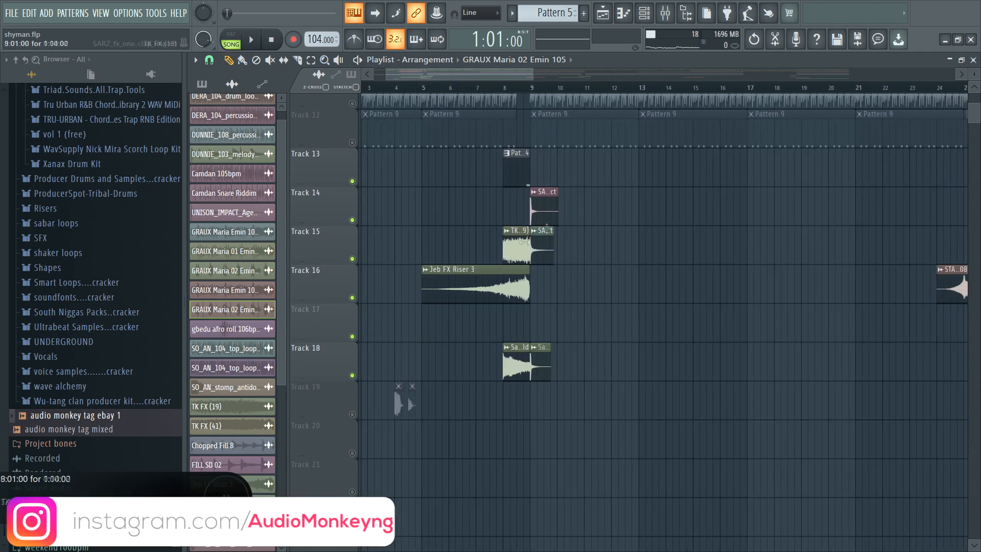
click(424, 92)
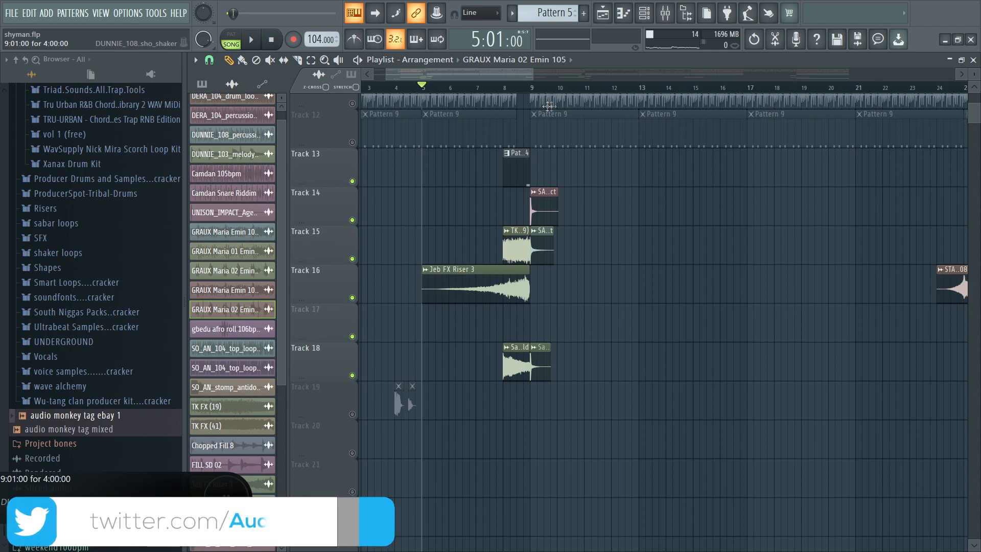
key(space)
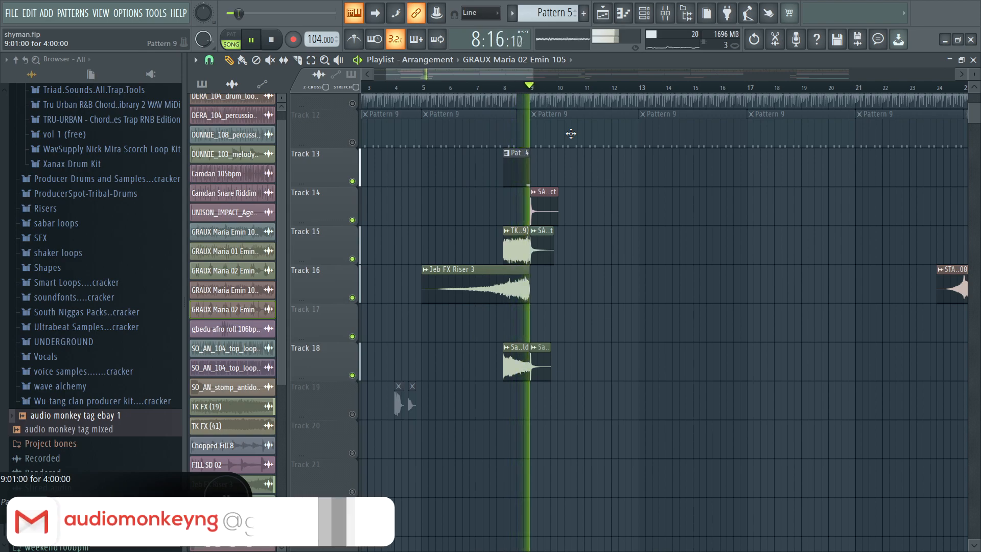
Stop playback, open Track 13's Pattern 14 clip in the piano roll and switch to pattern playback mode
key(space)
click(523, 170)
double_click(524, 170)
click(231, 40)
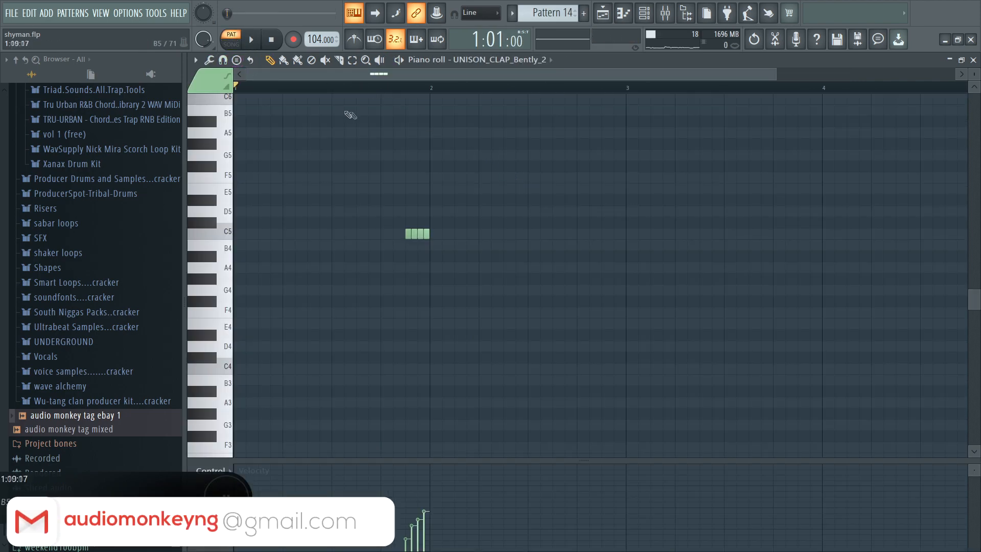
Play Pattern 14's clap notes in the piano roll, stop playback and return to the playlist
click(352, 91)
key(space)
key(space)
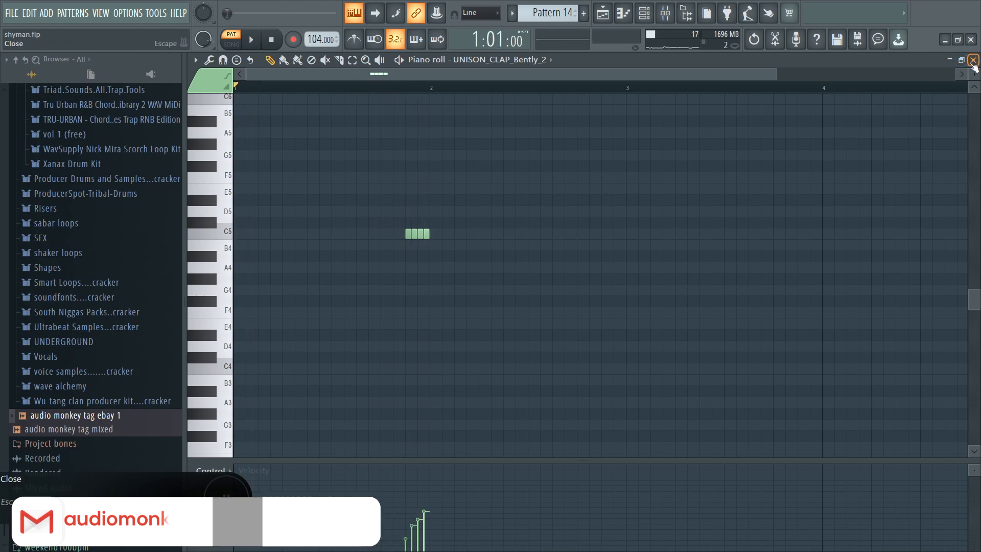
click(973, 60)
click(479, 145)
right_click(738, 169)
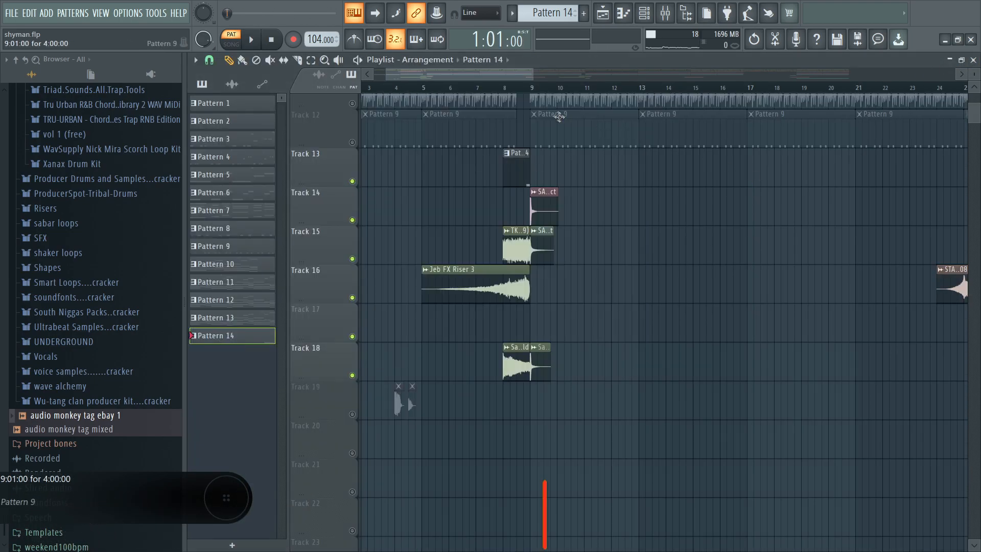
Set the song playhead to 8:13:00 and inspect the sample settings of the clap_impact, trash_clap_impact and Lex Clap clips after bar 9
click(525, 89)
scroll(524, 89, up, 5)
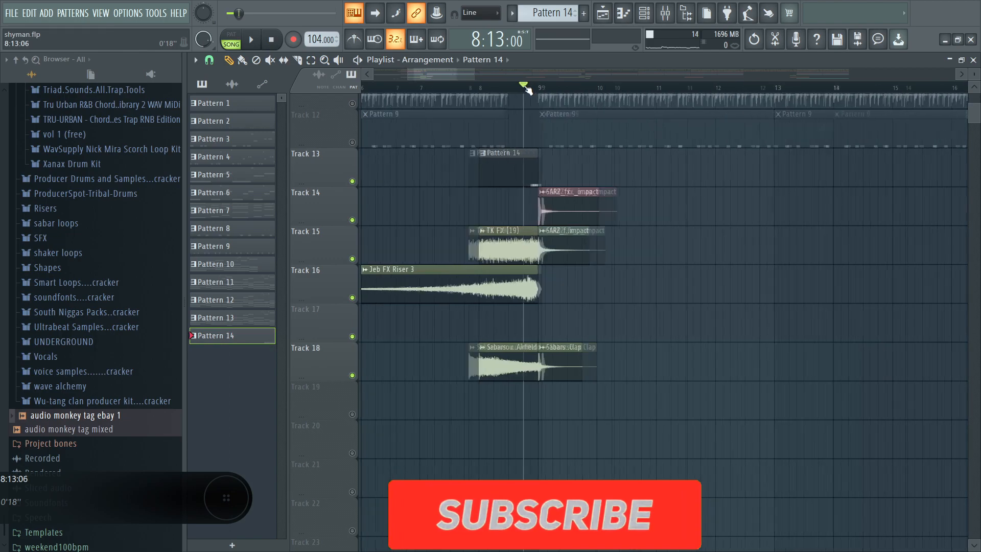
click(598, 193)
double_click(601, 206)
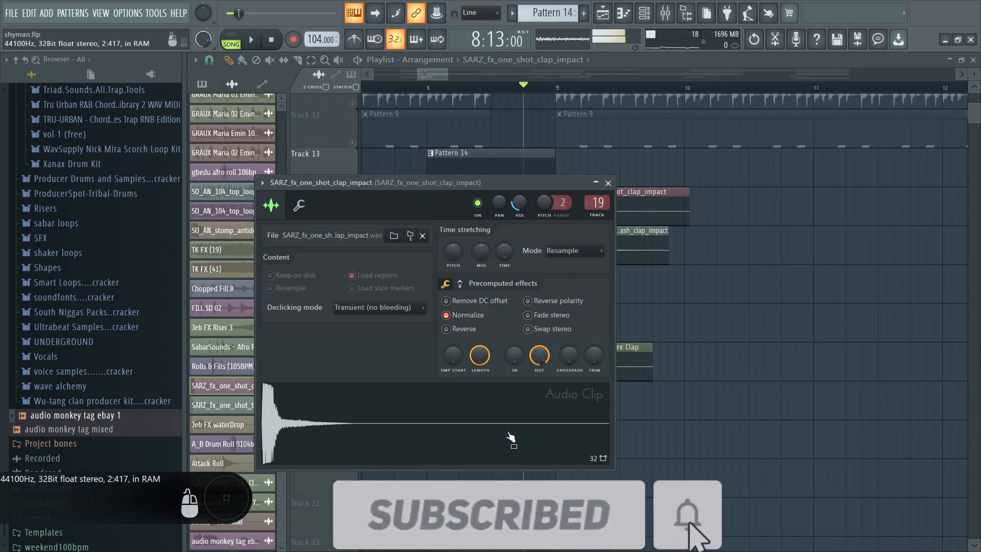
right_click(760, 257)
double_click(627, 249)
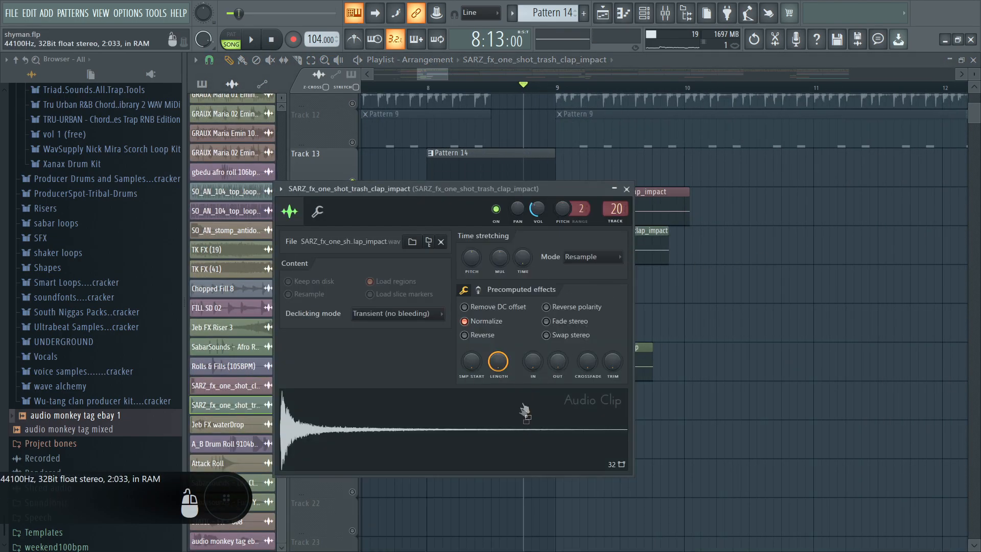
right_click(725, 356)
double_click(588, 363)
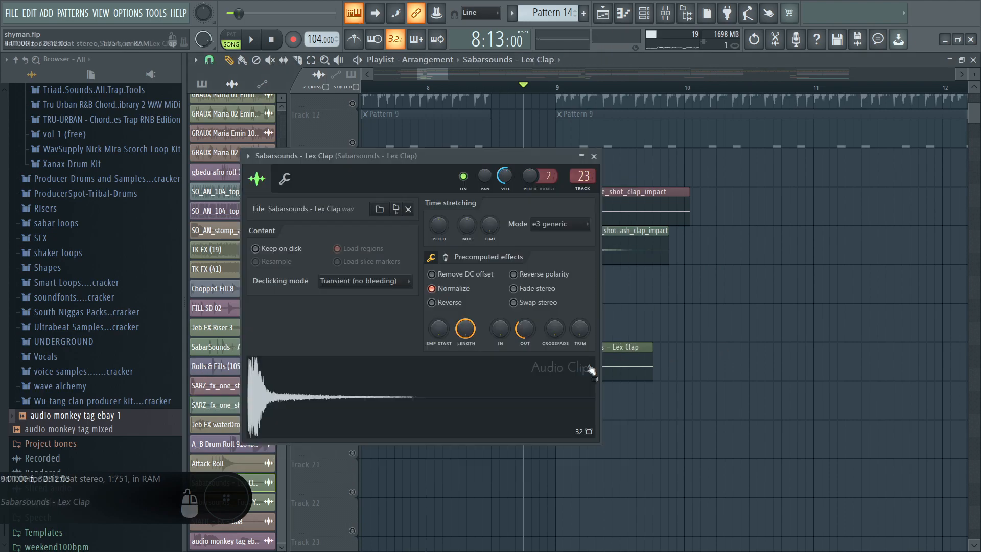
right_click(552, 335)
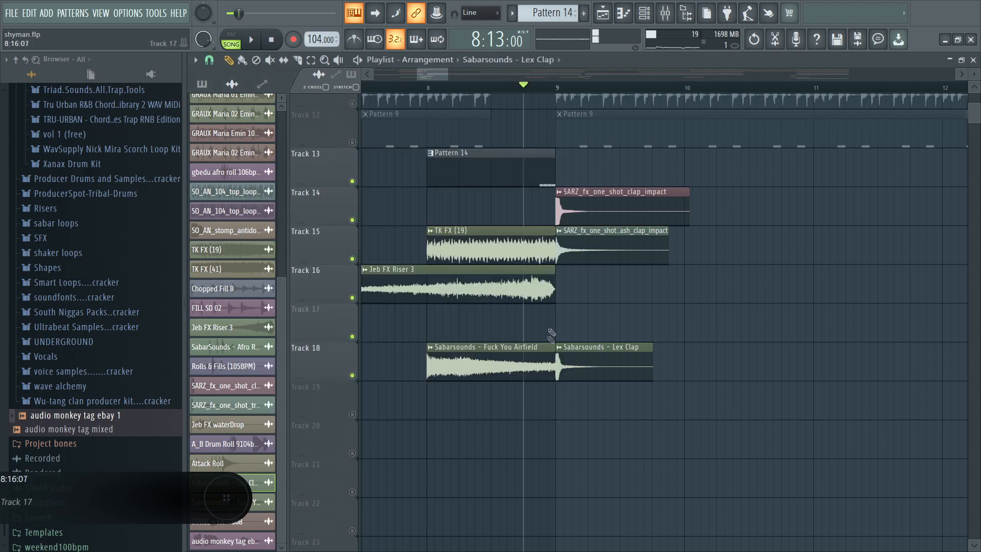
Reopen the Sabarsounds - Lex Clap clip and inspect Fruity delay 2 and Fruity Reeverb 2 on its mixer track
double_click(582, 371)
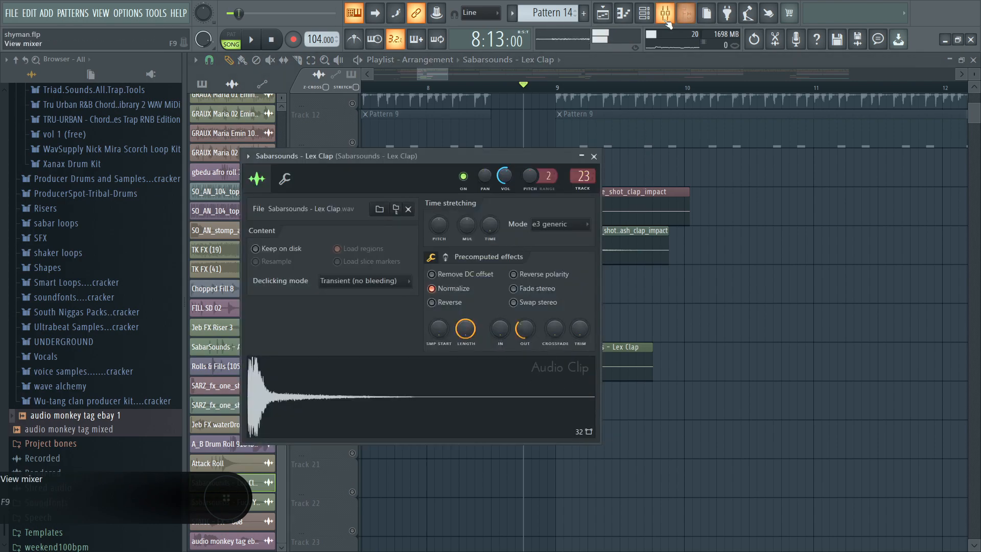
click(665, 14)
click(726, 174)
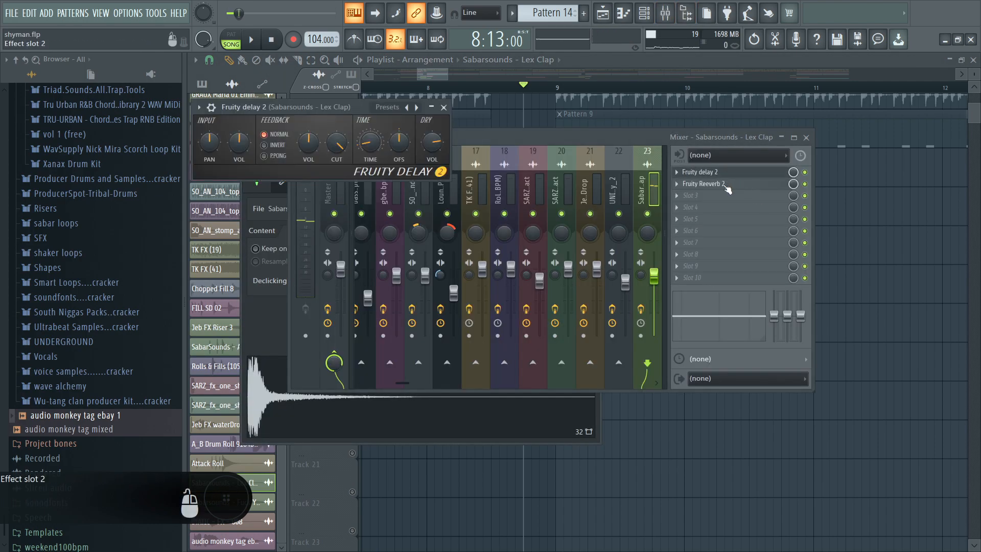
click(725, 185)
key(F12)
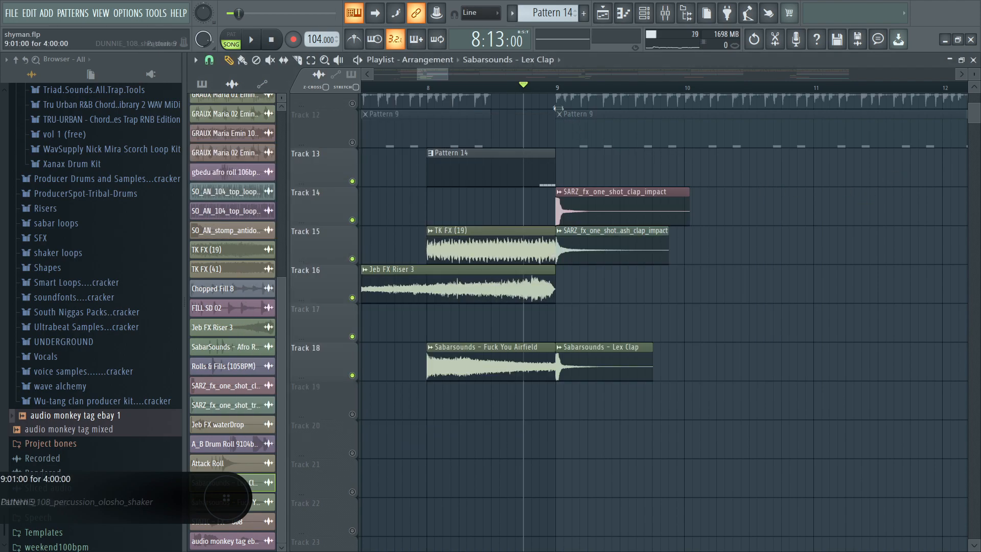
Return the playhead to 8:13:00, enable all playlist tracks except Track 16 and show the whole arrangement
click(548, 87)
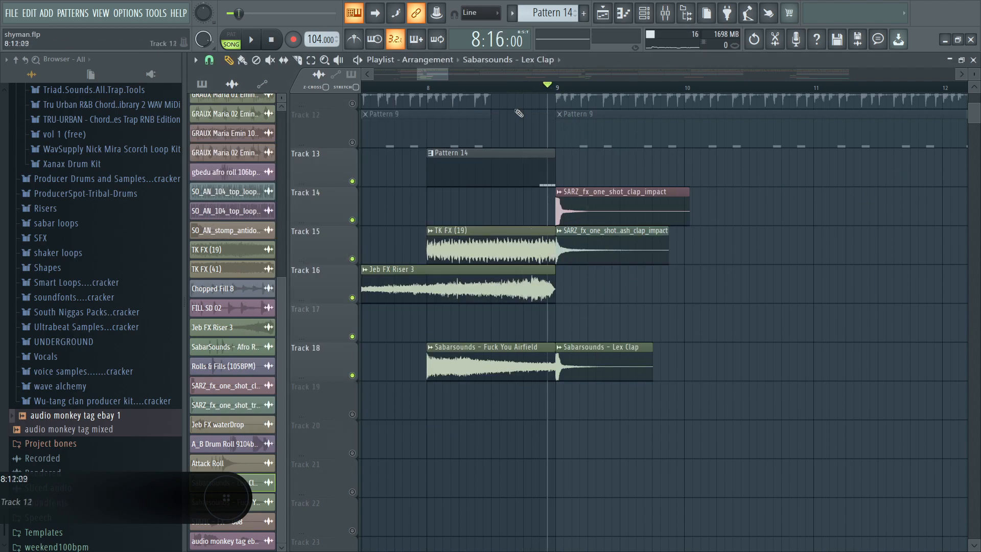
click(525, 89)
click(325, 60)
right_click(444, 123)
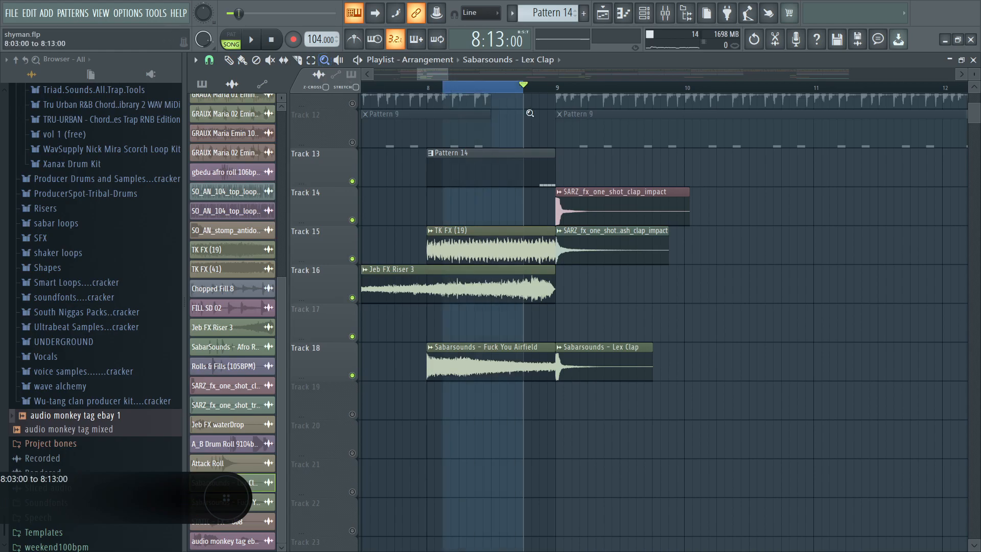
right_click(353, 127)
right_click(353, 127)
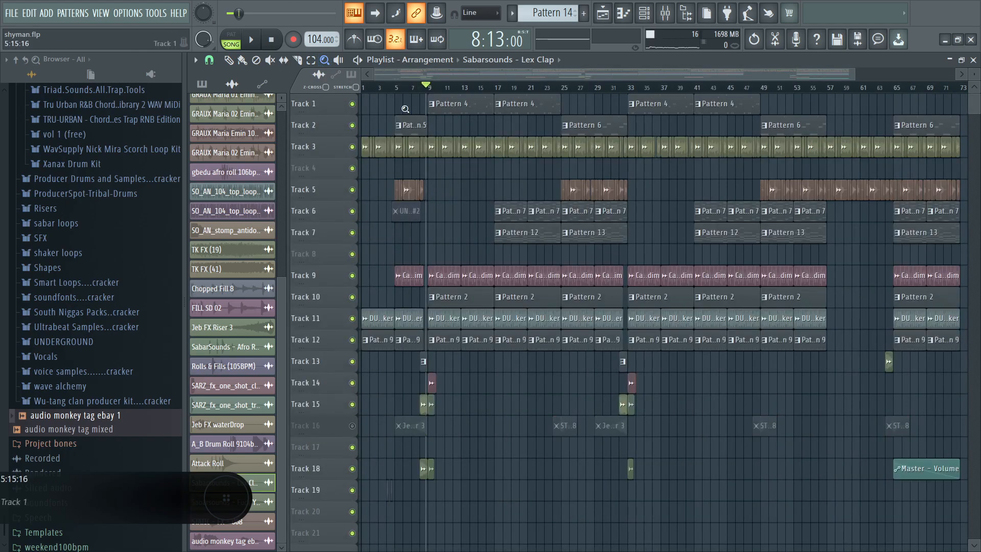
drag(396, 115, 659, 310)
right_click(478, 164)
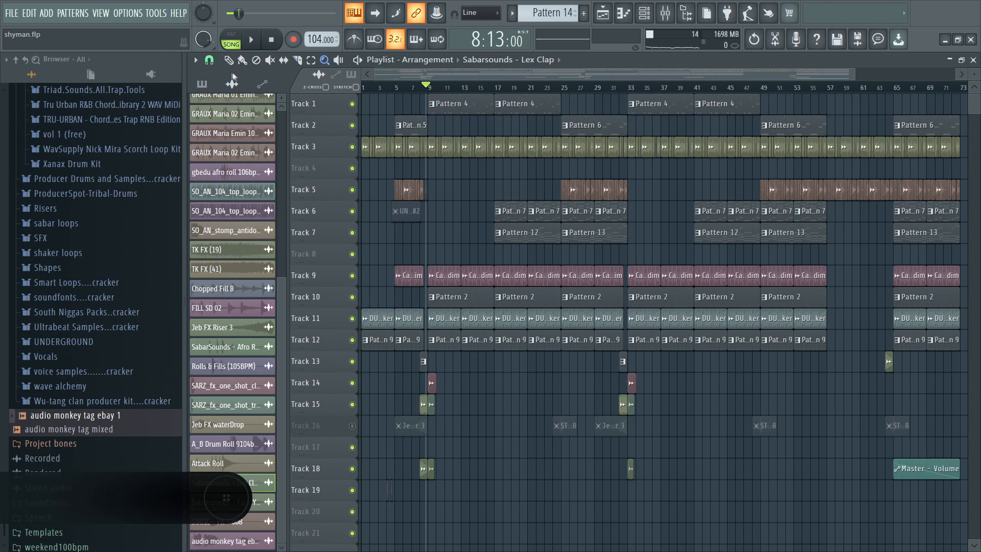
Set the playhead to bar 9 and play the arrangement with the enabled tracks
scroll(441, 92, up, 3)
click(427, 91)
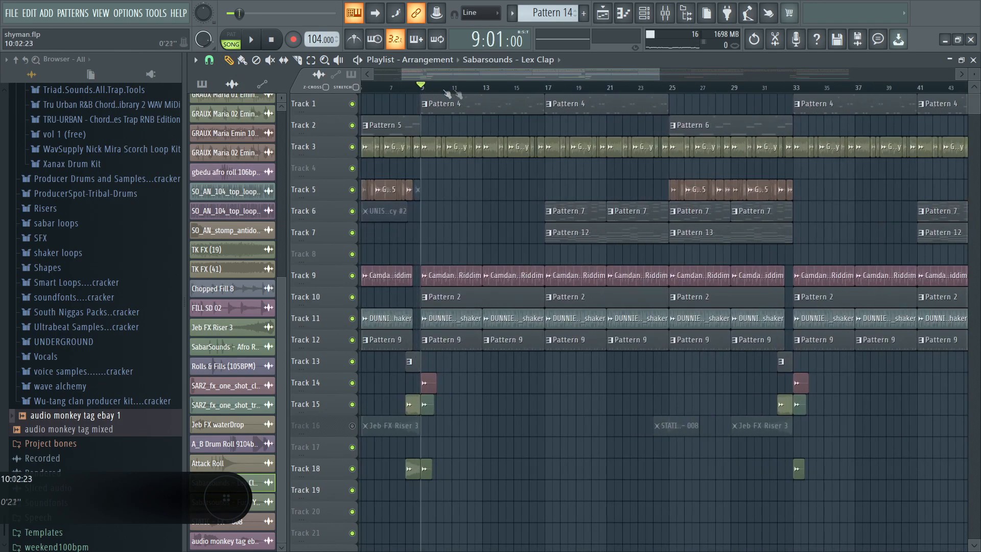
key(space)
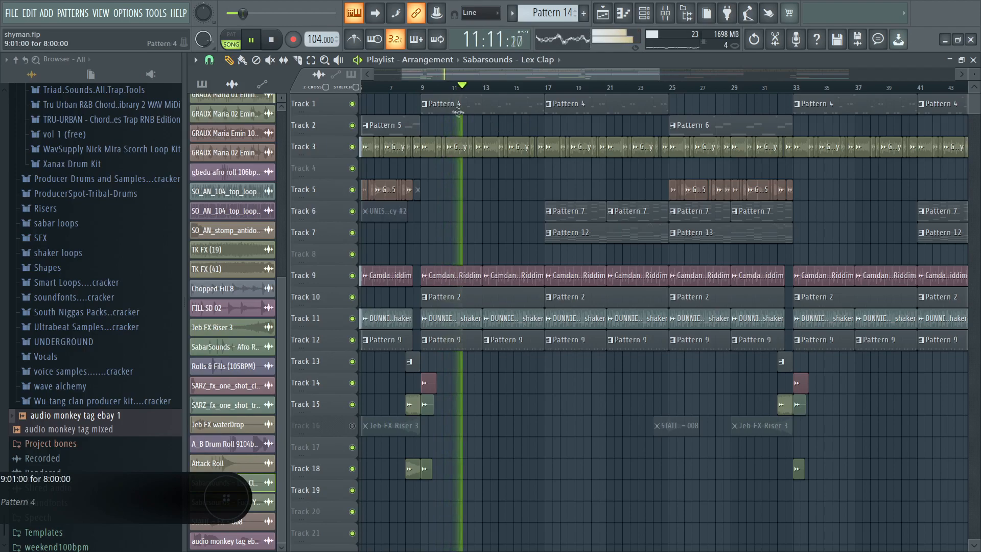
Solo Track 1 and inspect Pattern 4's bass notes and its SubBoomBass2 instrument during playback
right_click(352, 104)
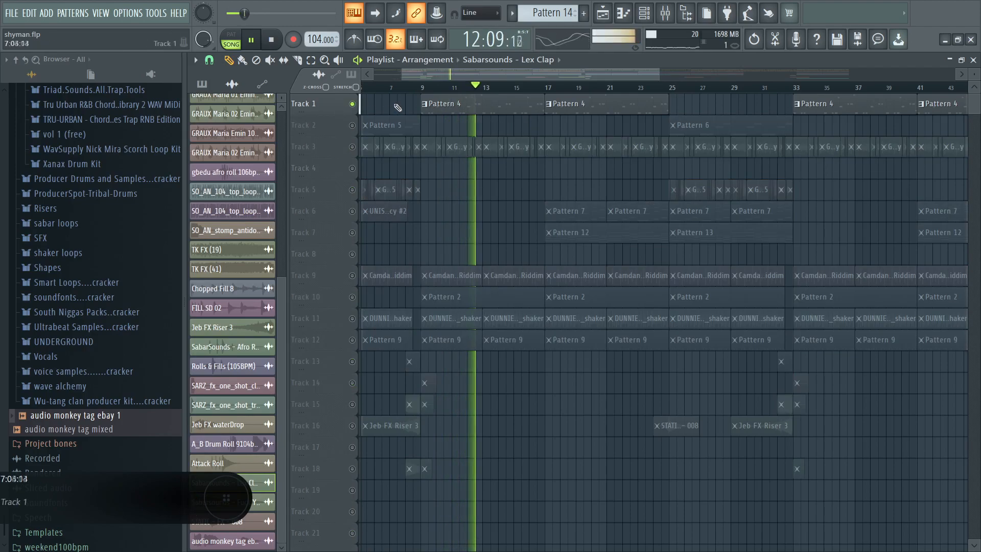
double_click(467, 106)
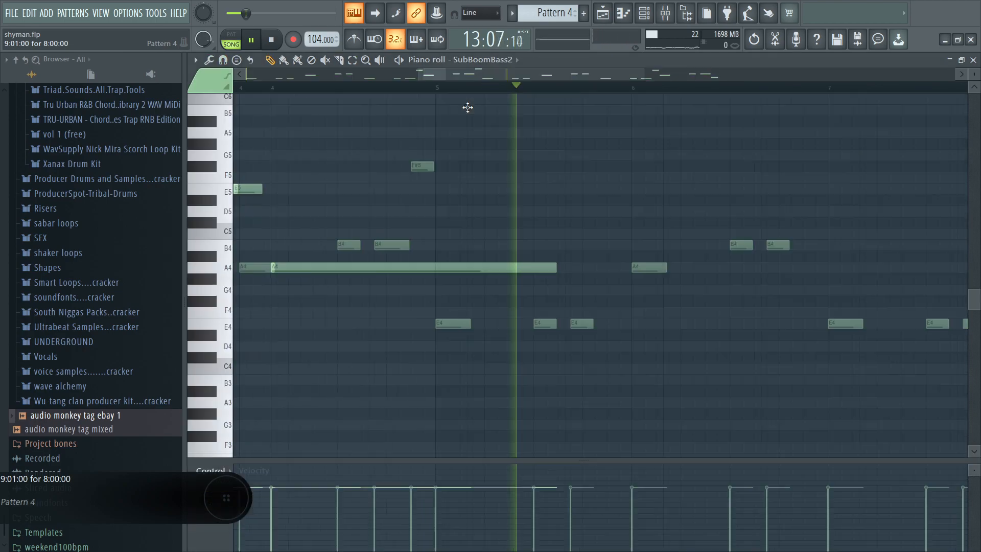
click(973, 60)
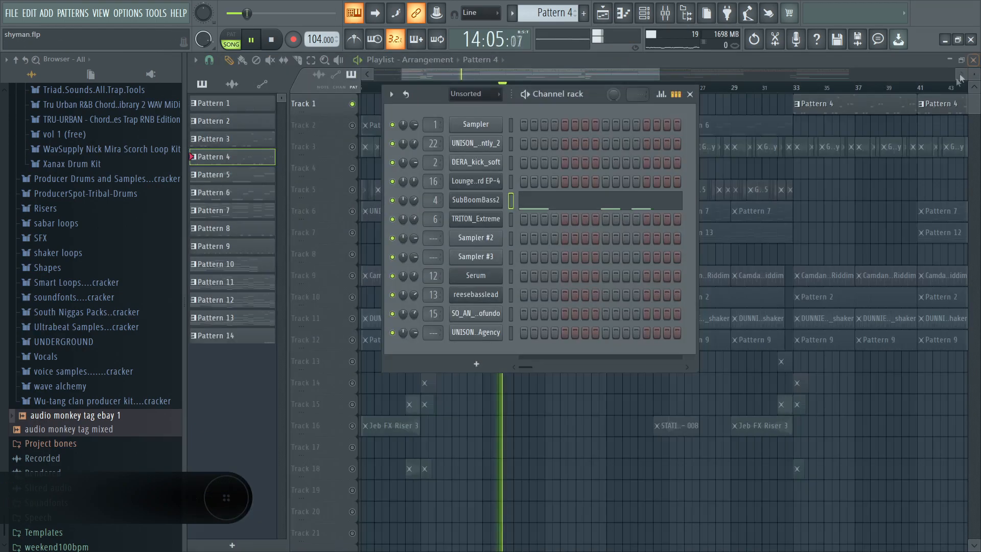
click(481, 200)
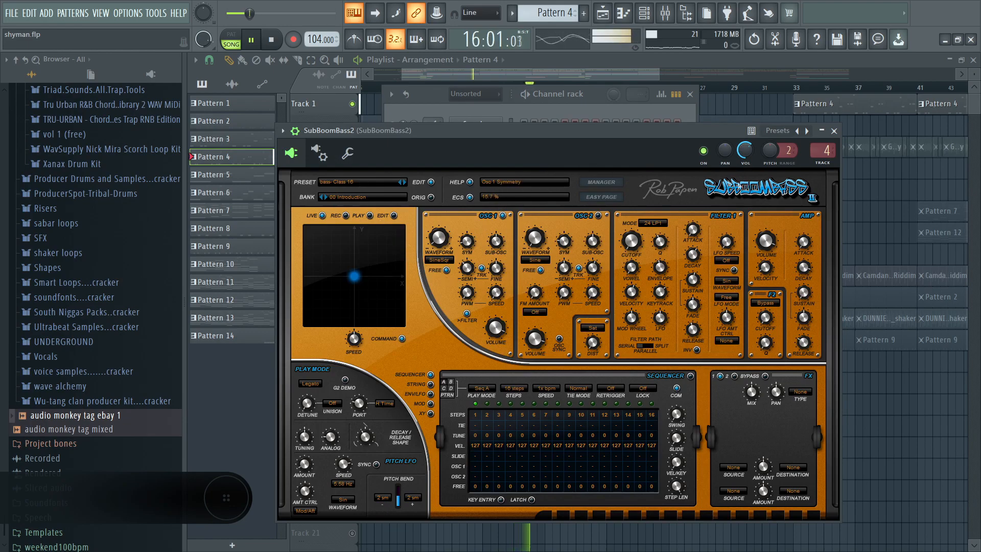
click(834, 131)
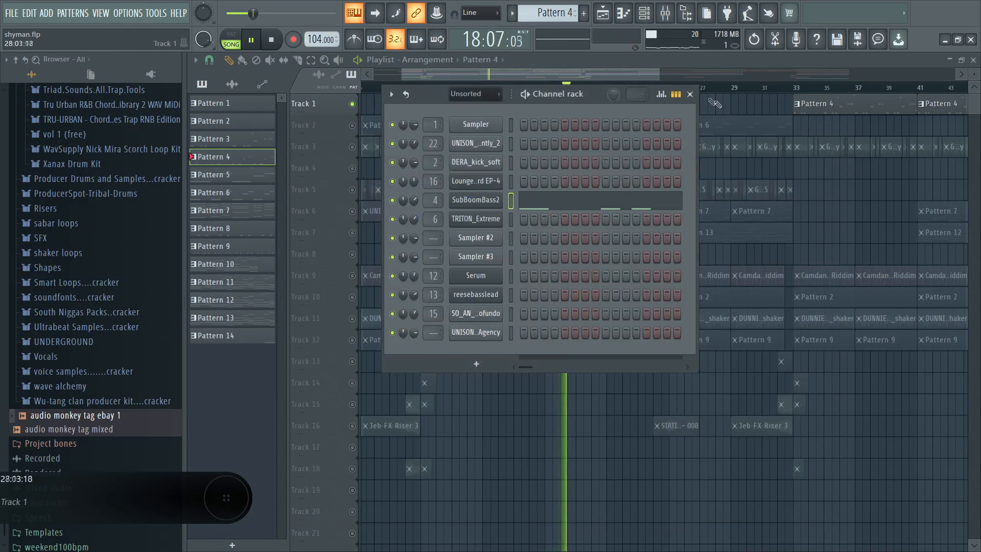
Stop playback and turn off Track 1's solo to enable the other playlist tracks again
click(640, 75)
key(space)
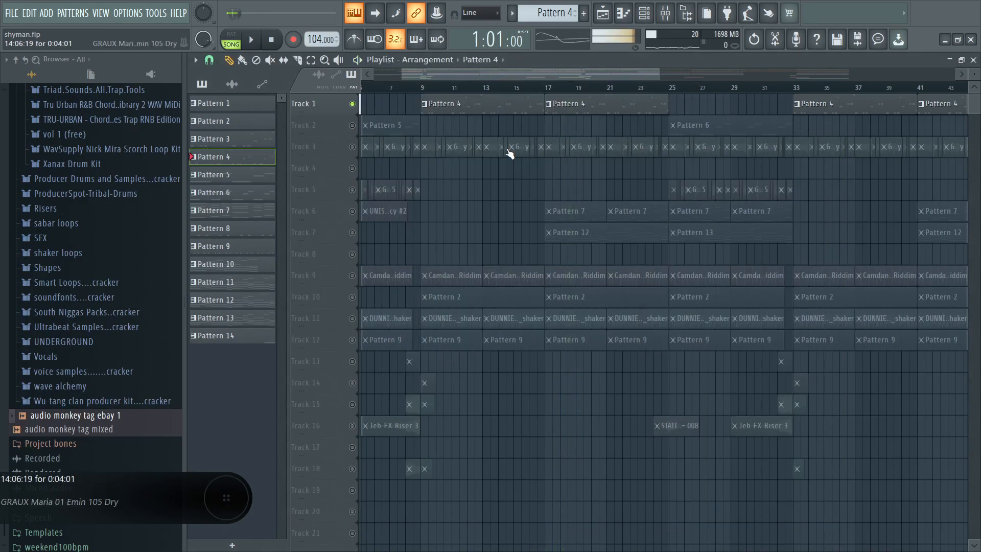
right_click(350, 104)
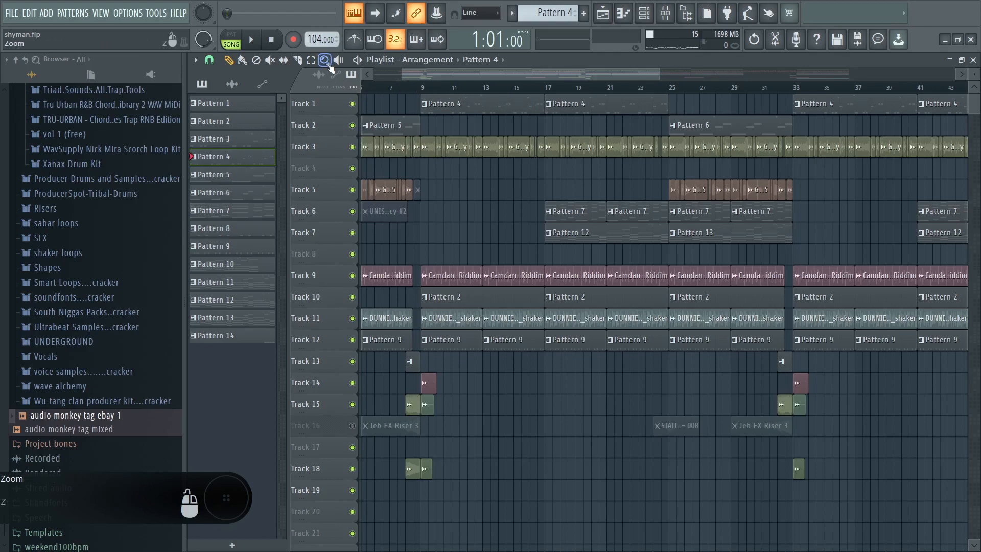
Set the playhead to bar 17, solo Track 6 with the Pattern 7 clips and play it
scroll(434, 149, down, 3)
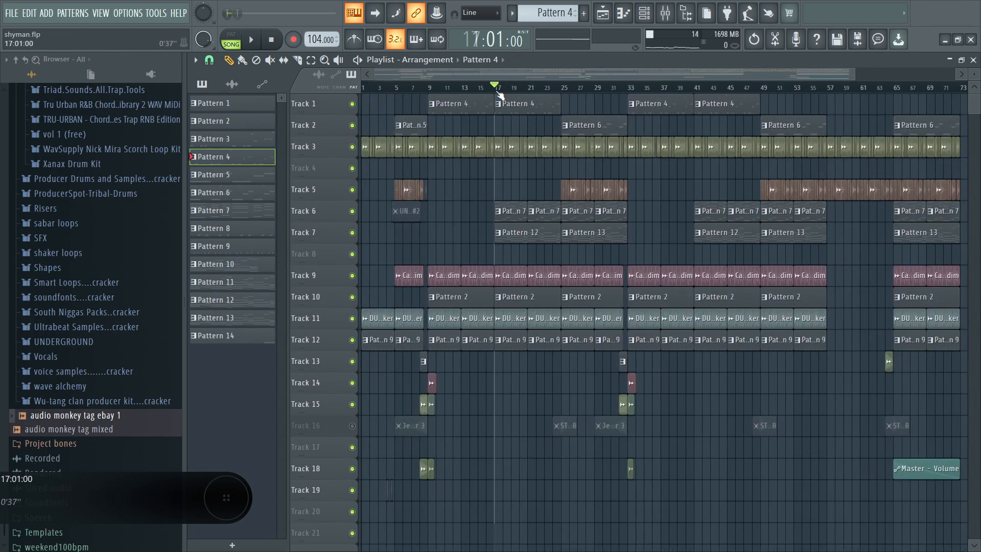
scroll(548, 89, up, 3)
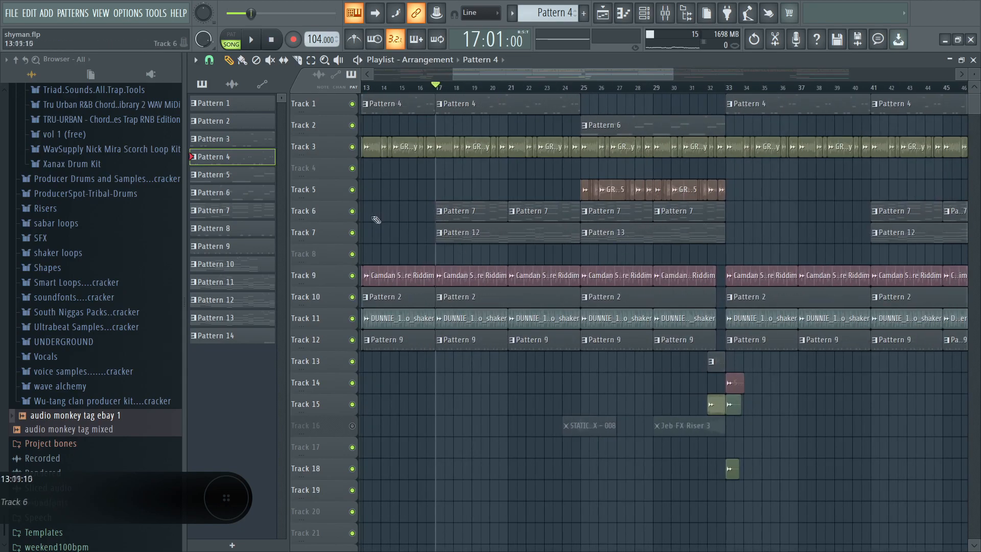
right_click(357, 215)
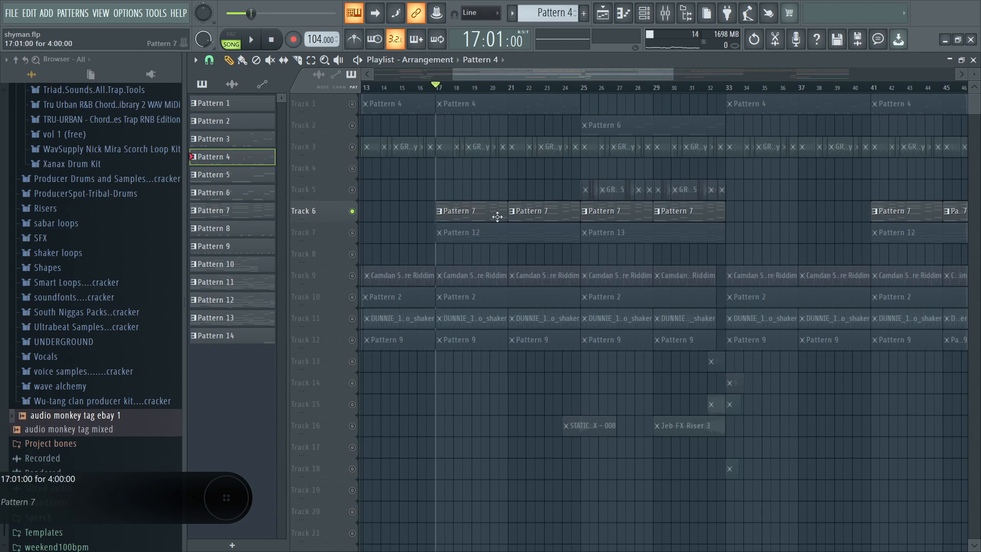
key(space)
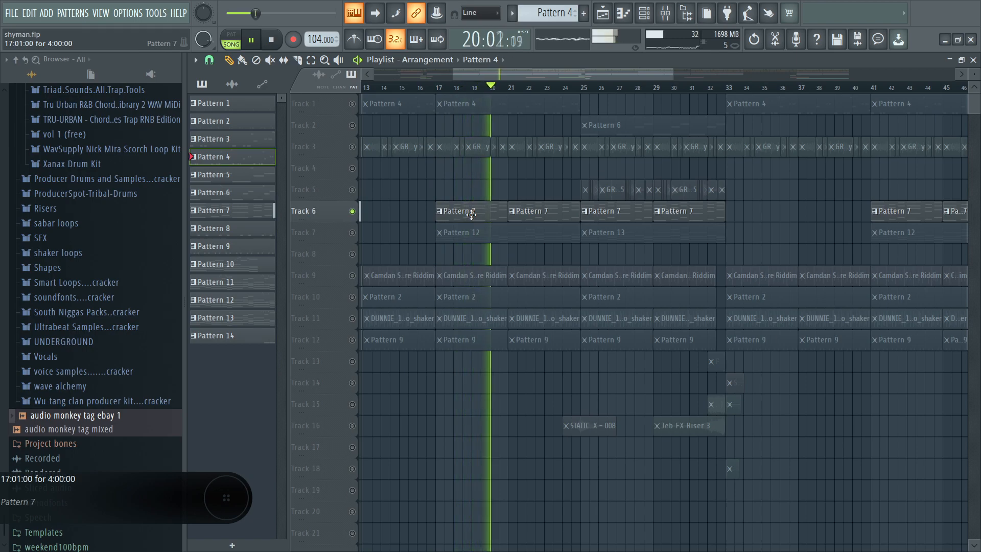
Open Track 6's Pattern 7 in the piano roll and inspect its Serum instrument
double_click(472, 215)
click(973, 60)
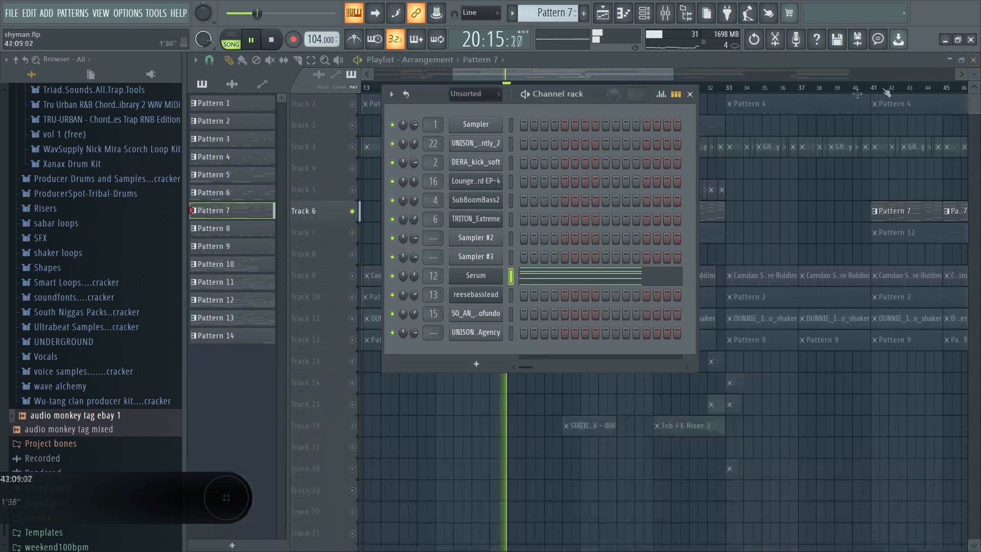
click(476, 276)
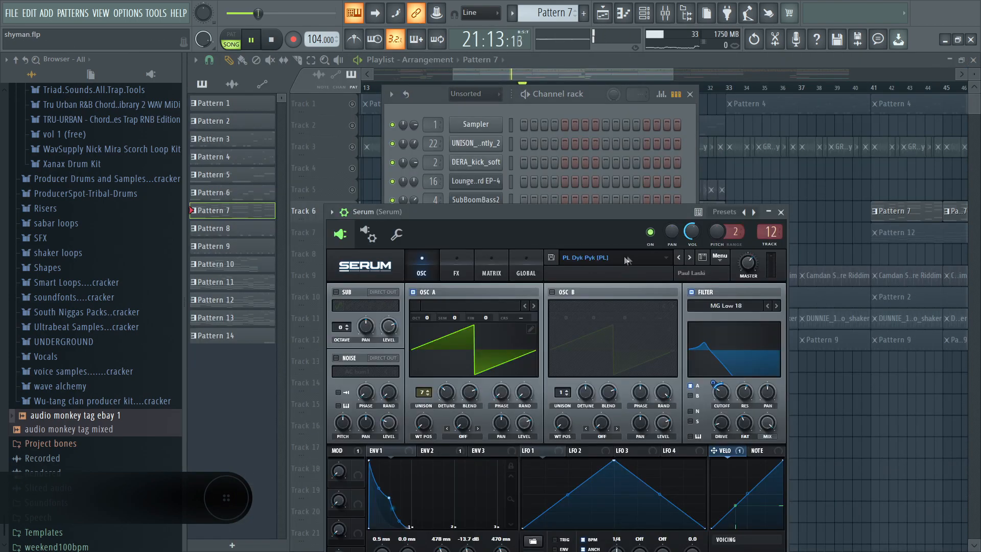
click(782, 211)
View Serum's mixer effects, restart playback from bar 17 and bring the mixer back up
click(665, 13)
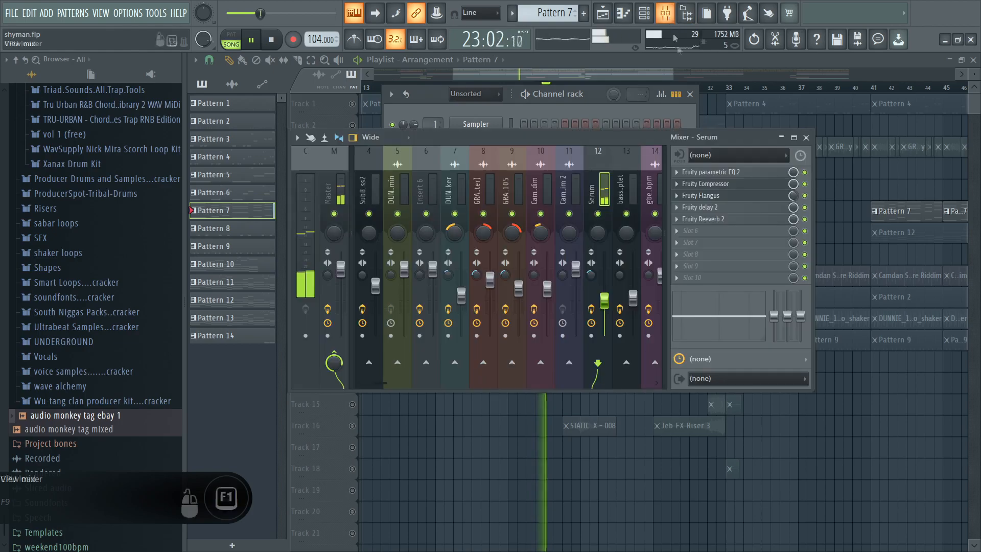
click(710, 174)
key(space)
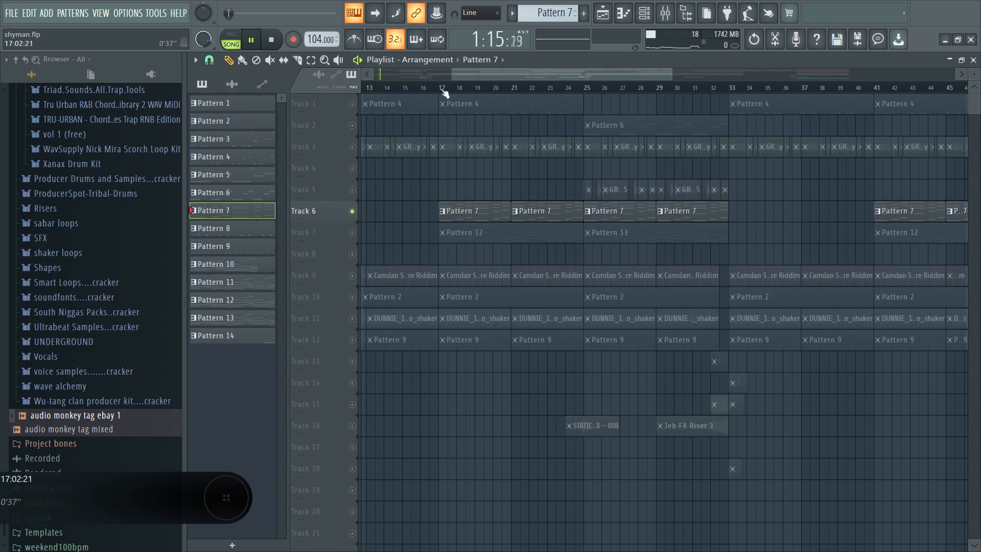
click(443, 92)
key(F9)
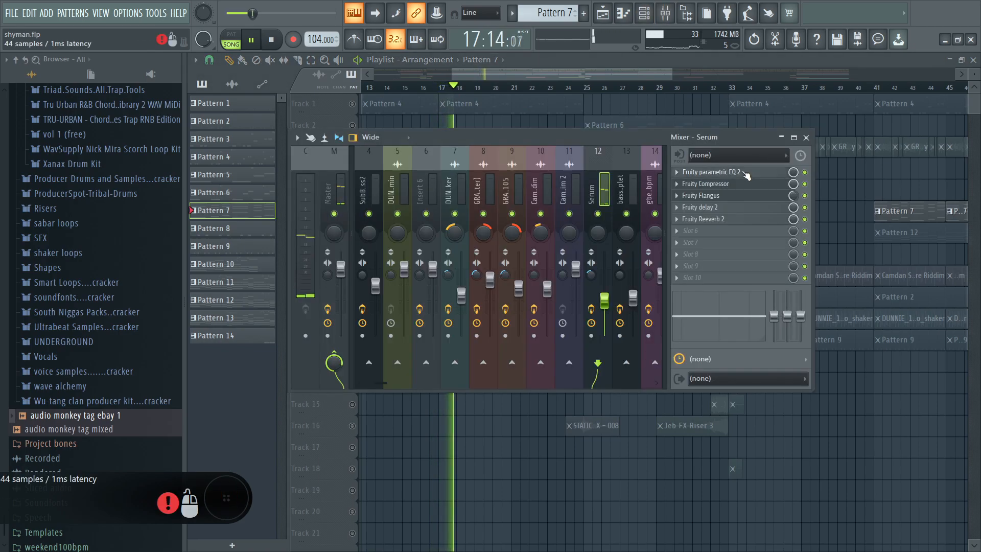
Inspect Serum's Fruity parametric EQ 2, Fruity Compressor, Fruity Flangus and Fruity delay 2 settings during playback
click(745, 173)
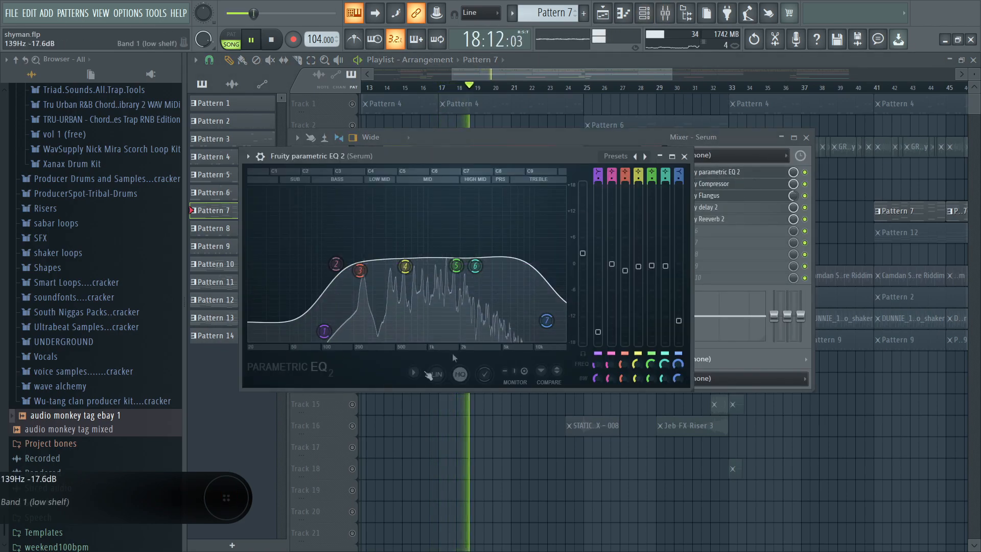
click(715, 183)
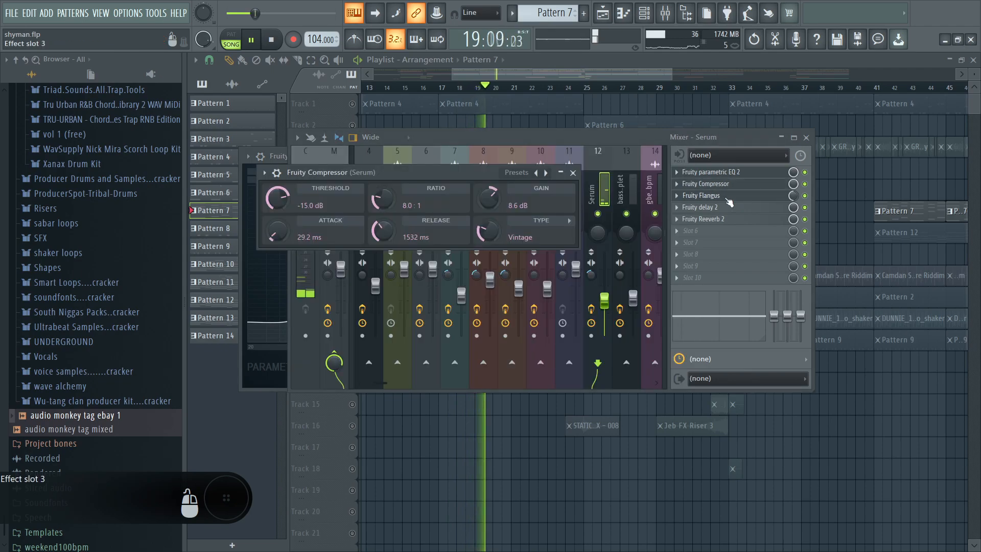
click(726, 196)
click(726, 207)
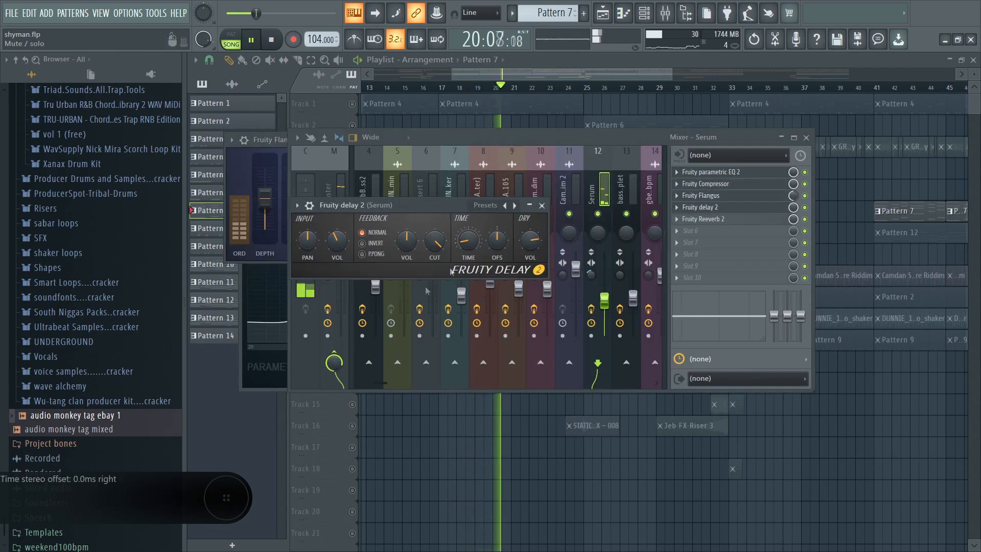
Inspect Serum's Fruity Reeverb 2 effect and review its mixer track during playback
click(699, 219)
click(698, 218)
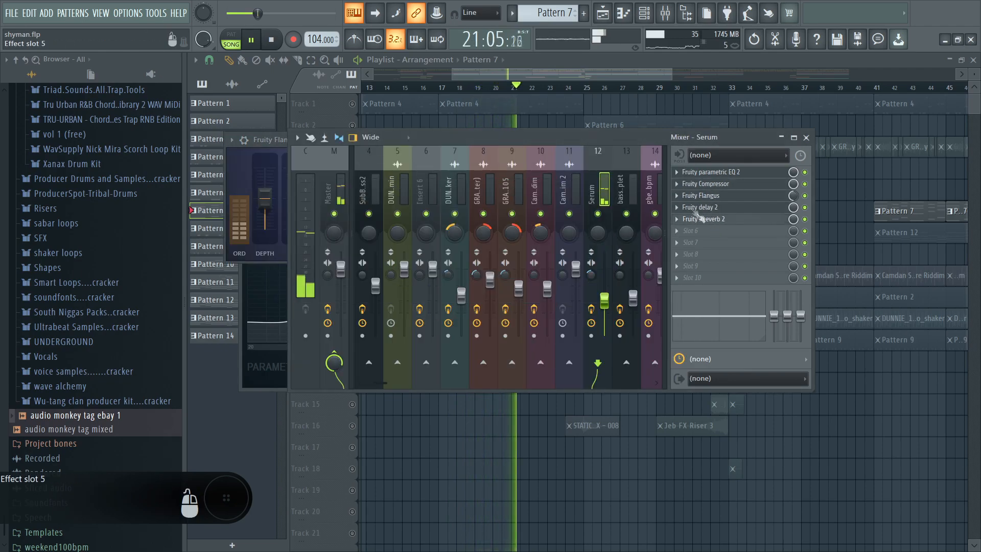
click(580, 74)
click(644, 18)
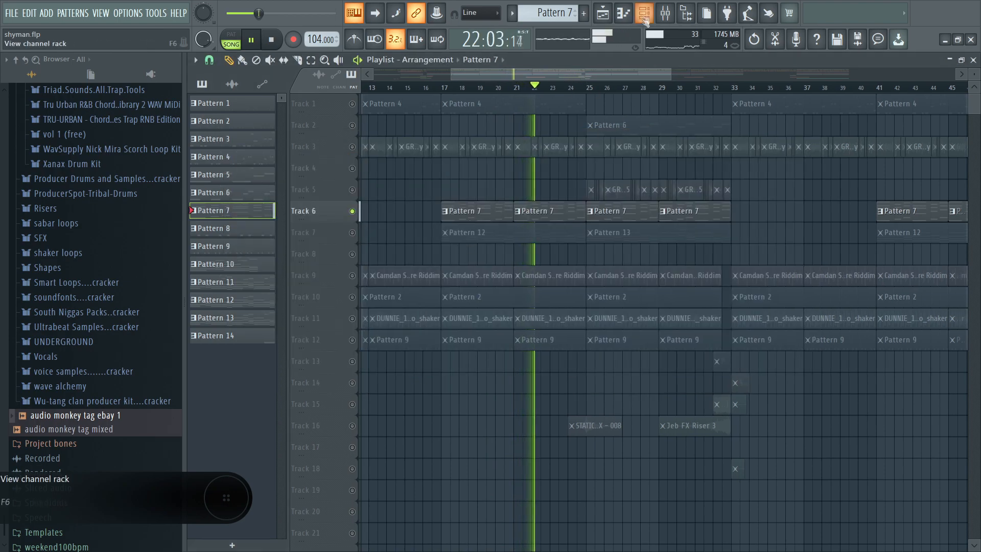
click(665, 13)
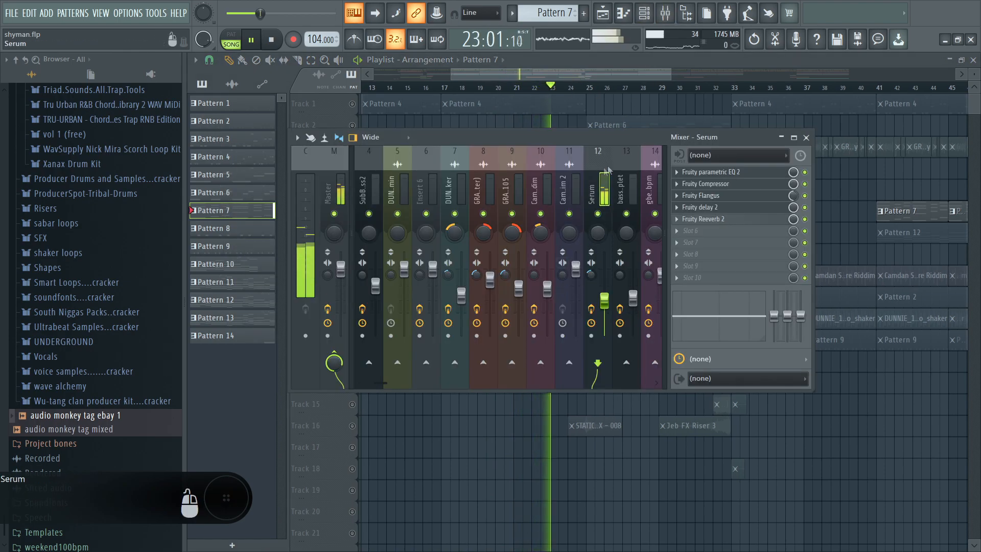
click(544, 74)
Stop playback, unmute Track 7 alongside Track 6 and play both from bar 17
key(space)
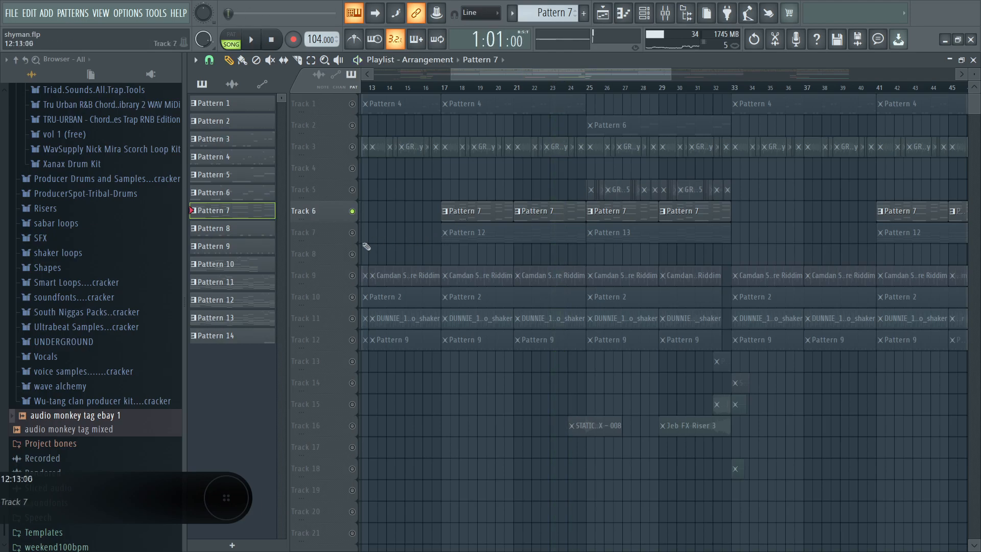
click(352, 232)
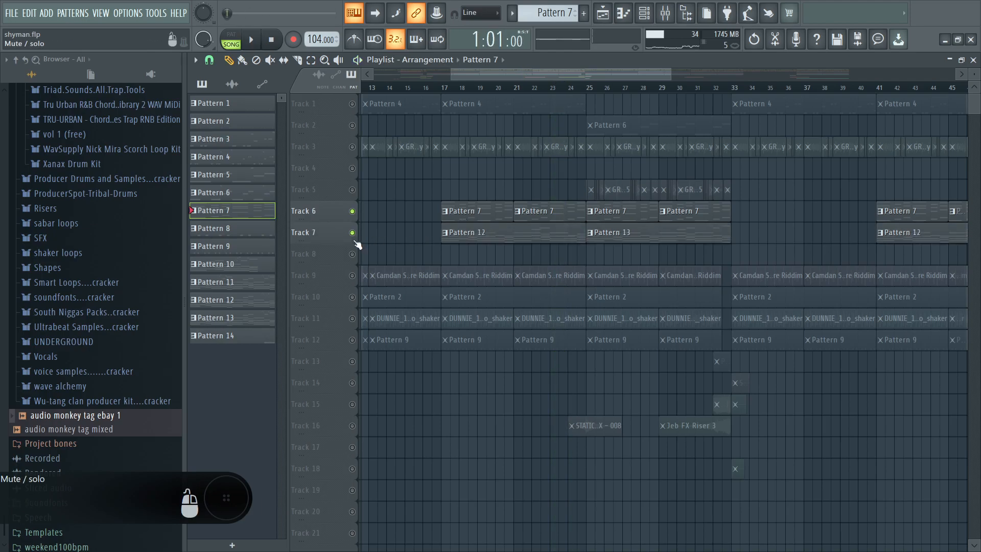
click(446, 92)
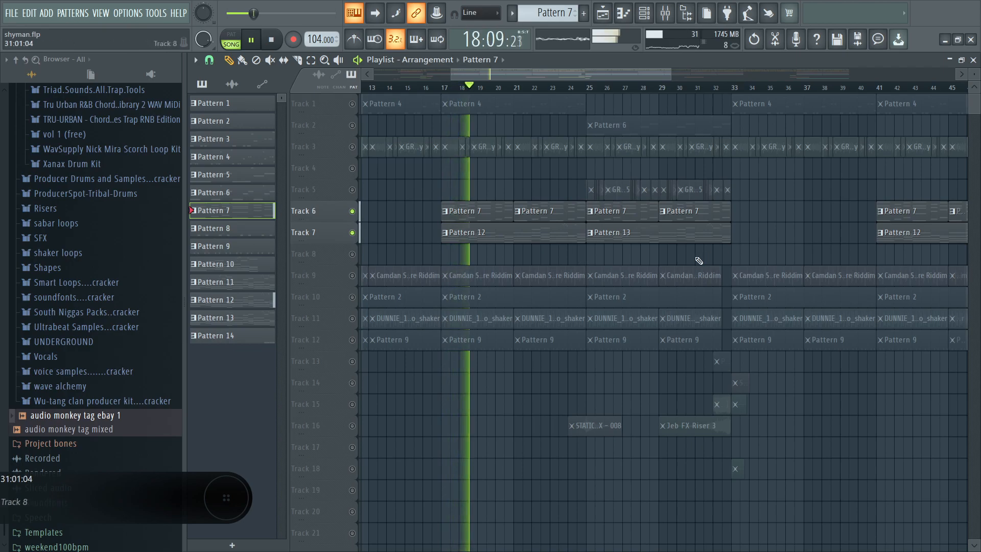
Open Track 7's Pattern 12 in the piano roll and inspect its notes and Lounge Lizard EP-4 instrument
double_click(515, 229)
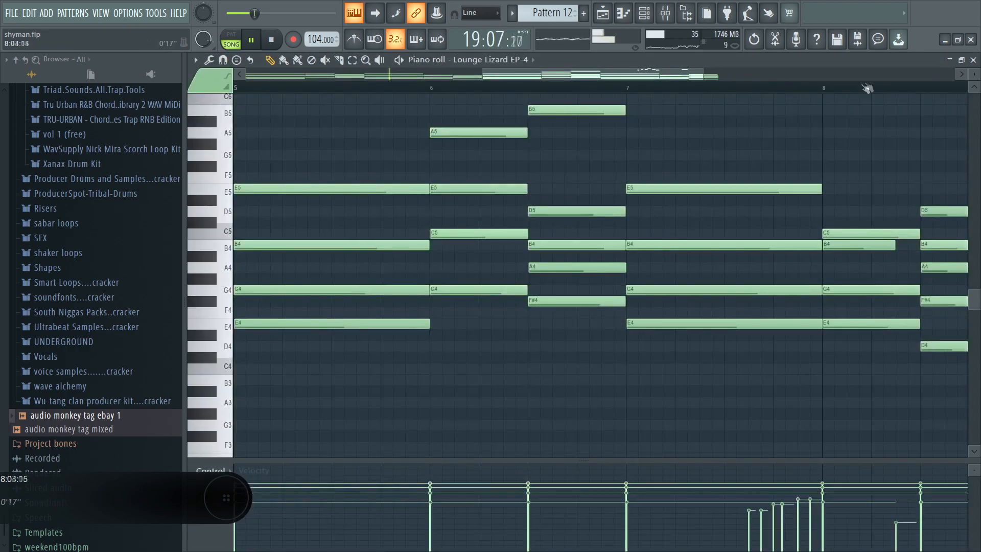
click(973, 61)
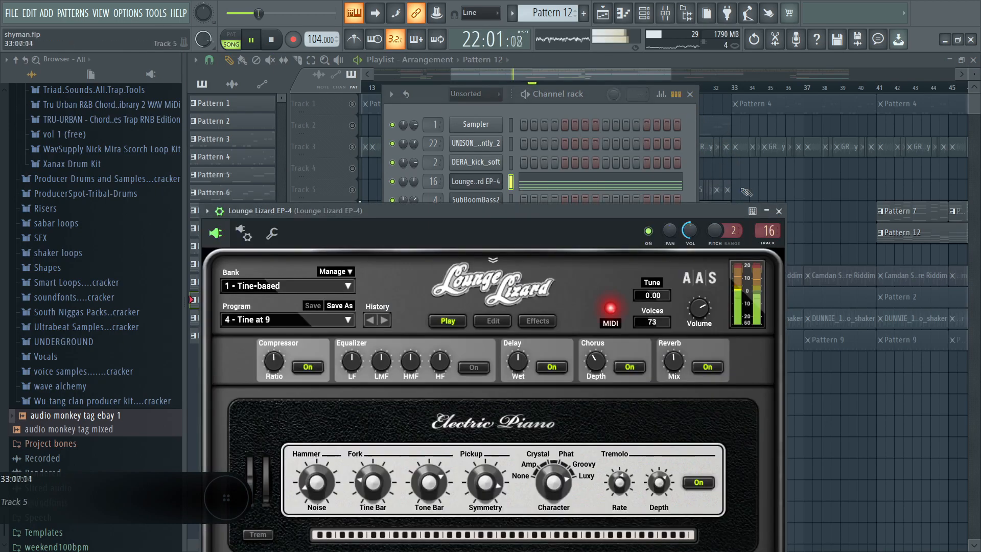
click(779, 211)
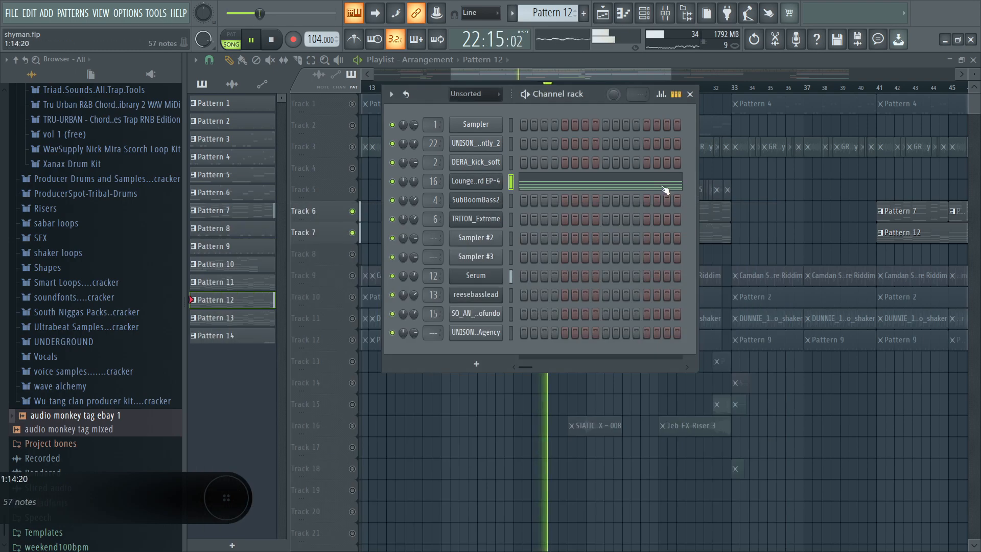
click(664, 183)
right_click(367, 61)
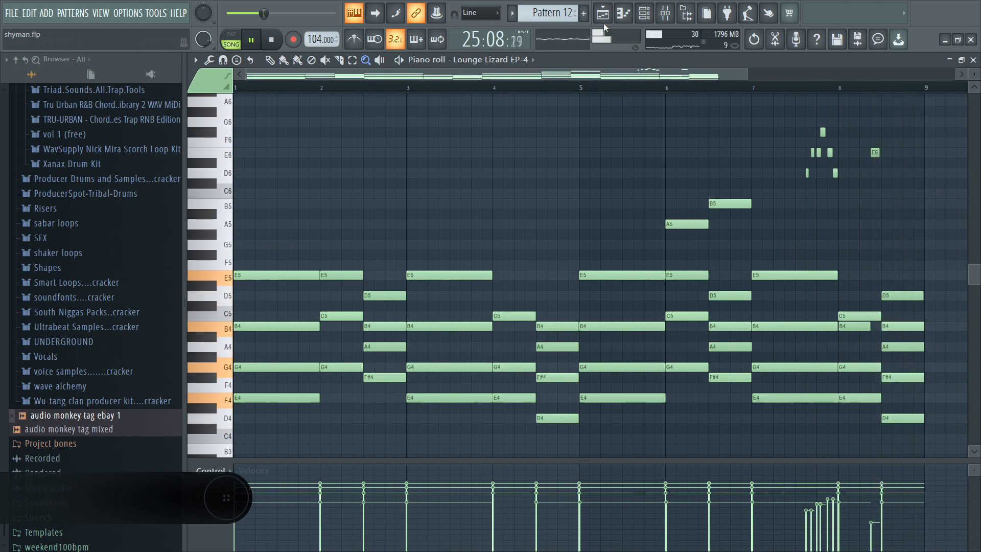
Review Lounge Lizard EP-4's mixer track and its Fruity parametric EQ 2 curve, and stop playback
click(603, 22)
click(665, 13)
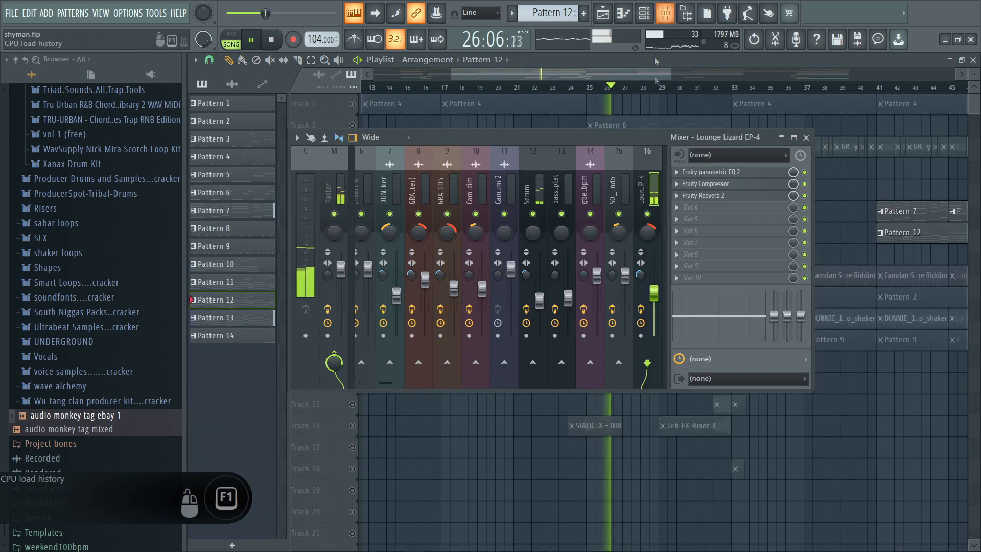
click(648, 180)
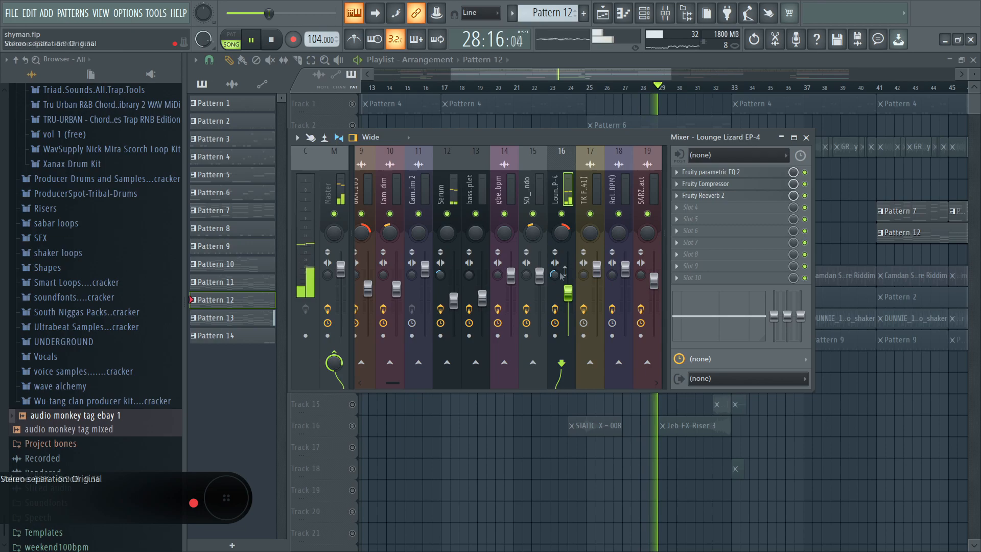
click(710, 172)
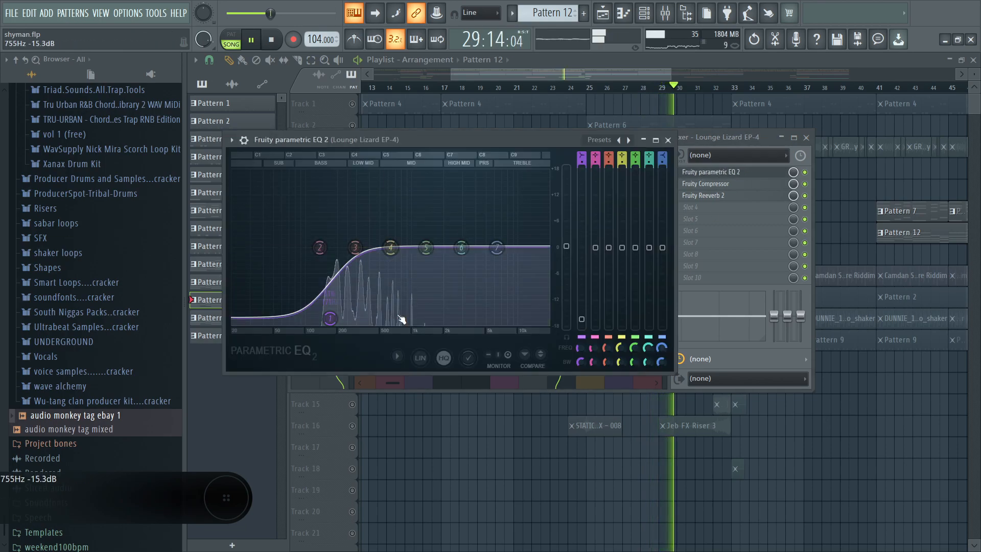
click(620, 76)
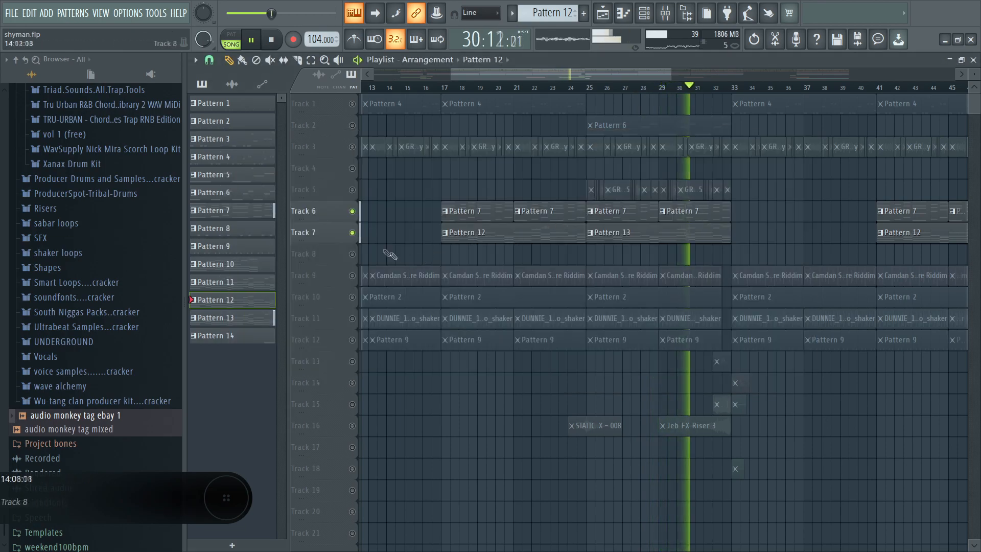
key(space)
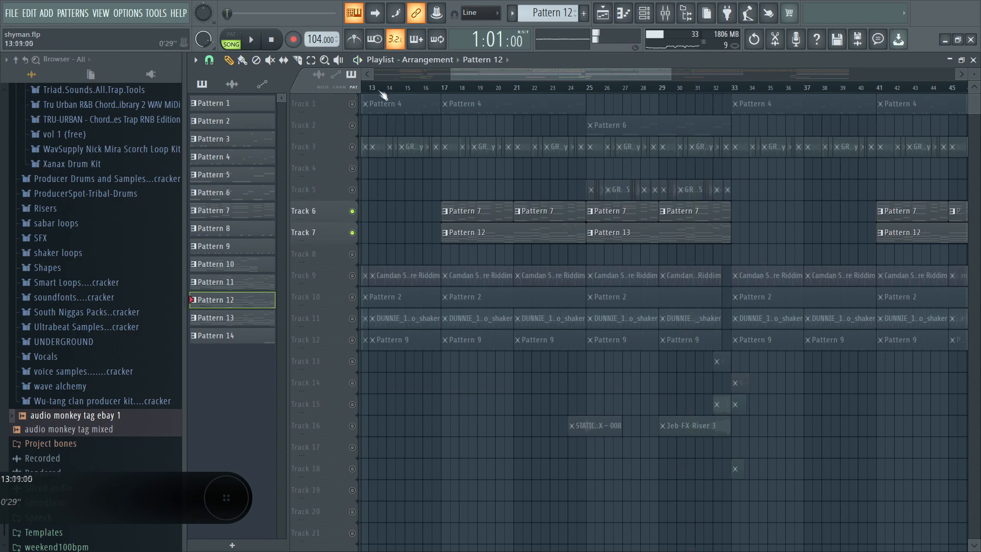
Restore the other playlist tracks from solo and play the full arrangement from bar 14
click(325, 63)
right_click(589, 194)
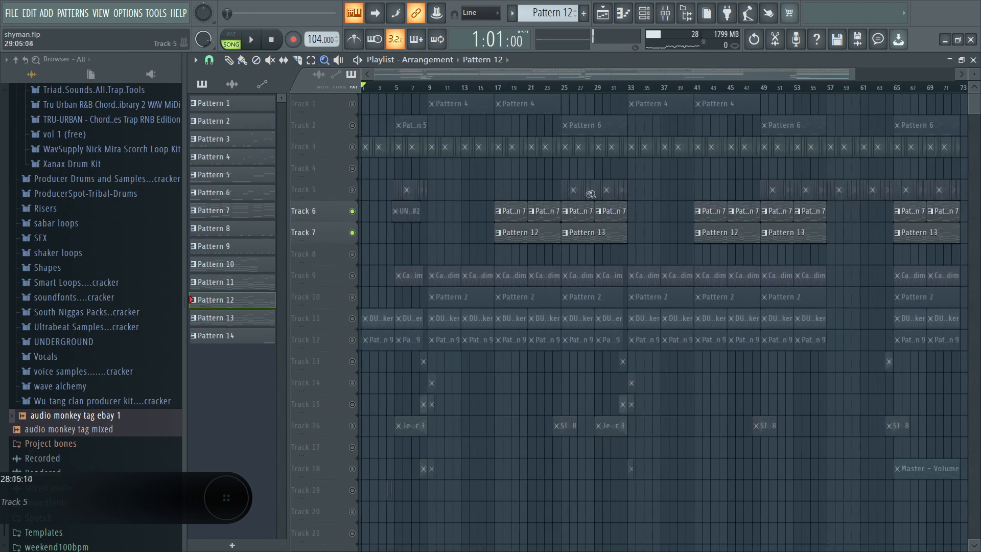
ctrl+click(352, 211)
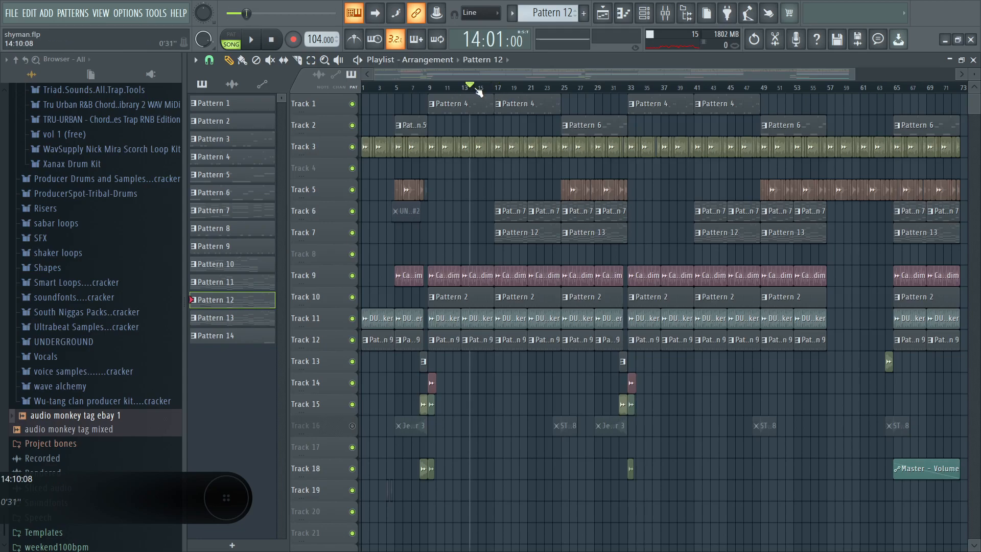
key(space)
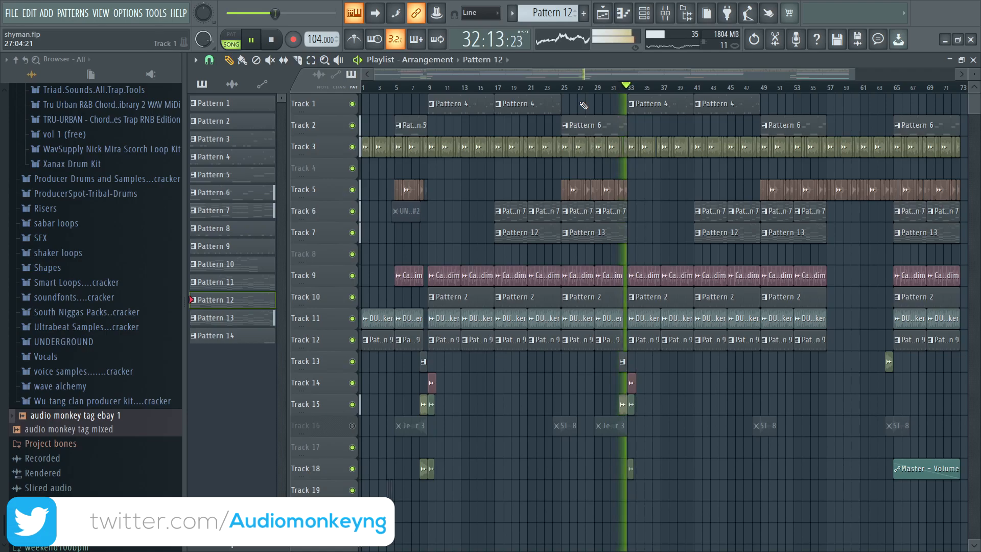
key(space)
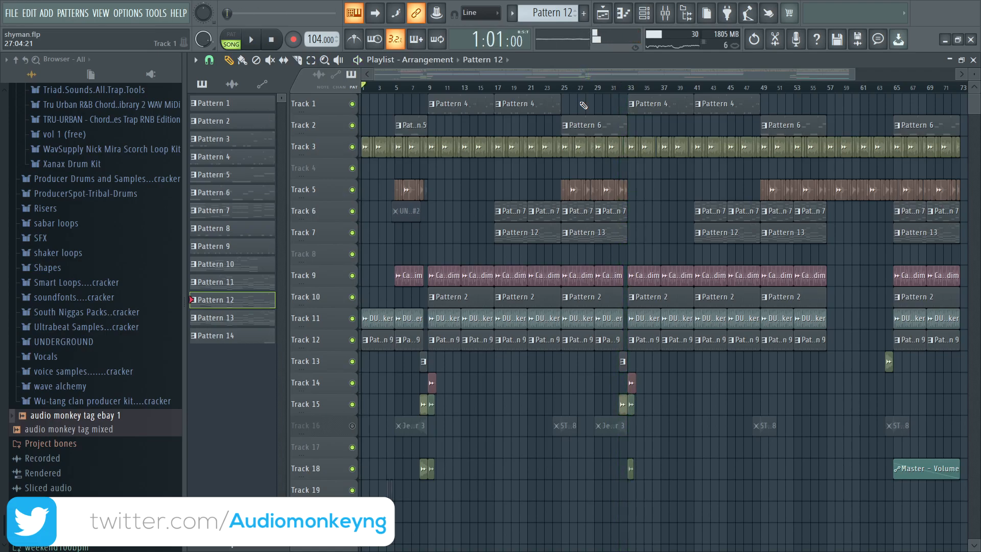
Play the arrangement's closing section from bar 55 and view the complete playlist
scroll(595, 92, up, 2)
scroll(595, 91, down, 2)
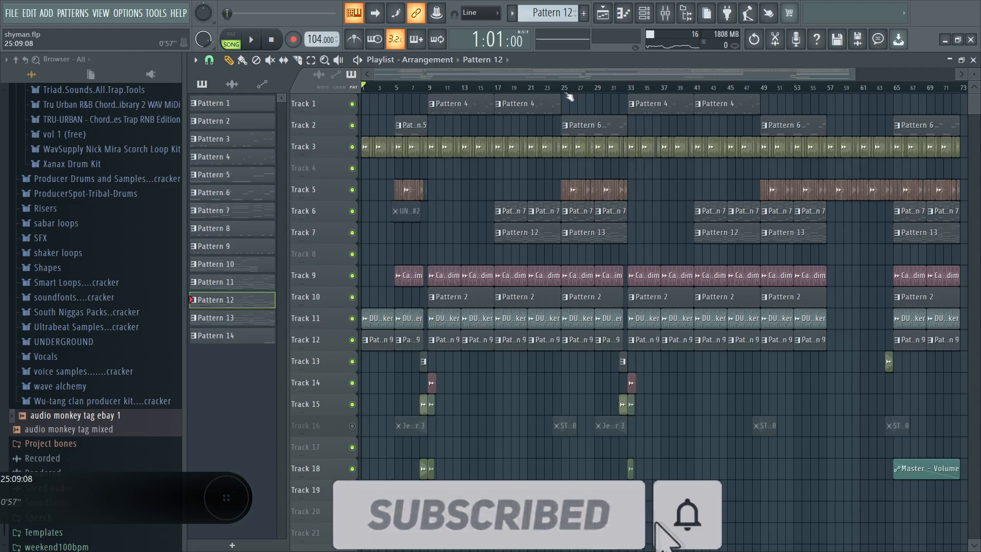
drag(746, 72, 800, 77)
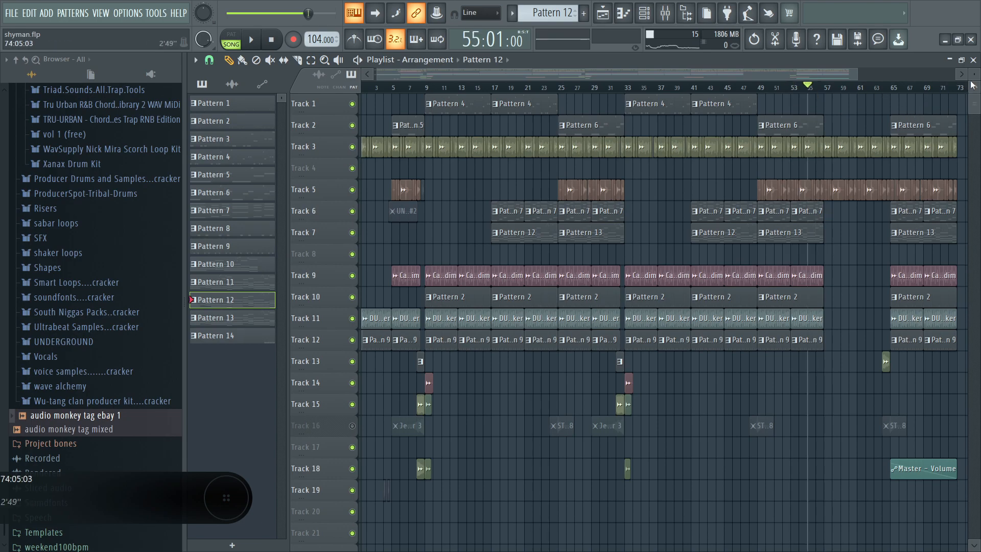
key(space)
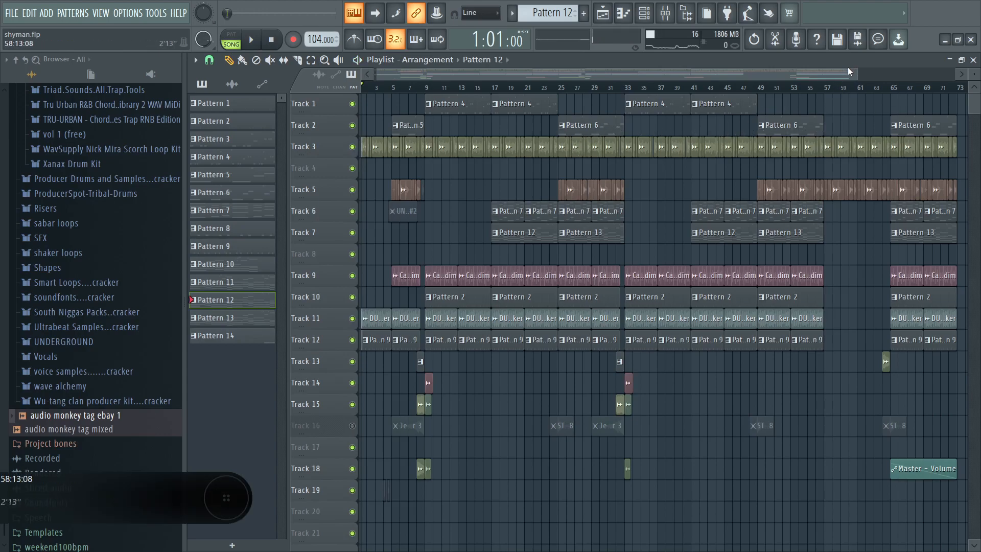
drag(848, 71, 956, 78)
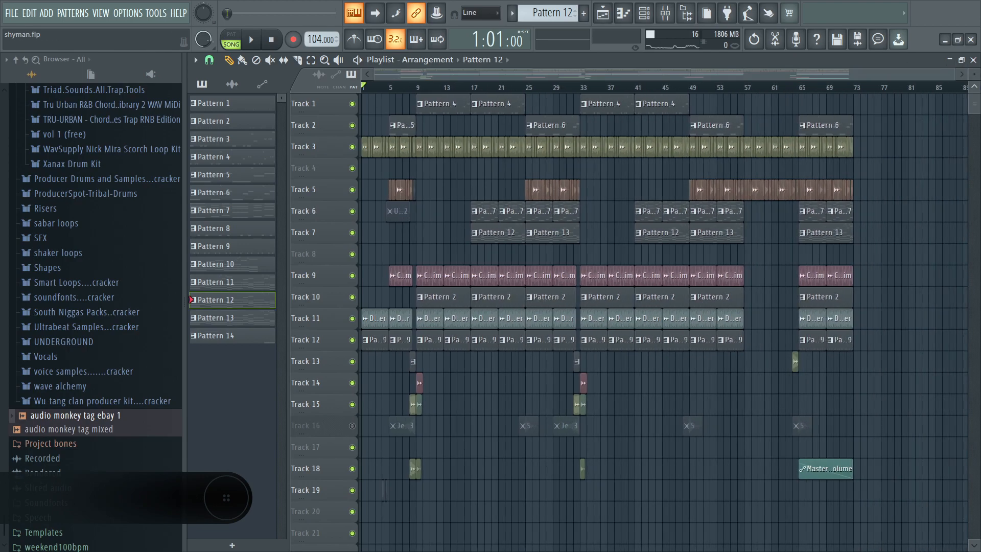